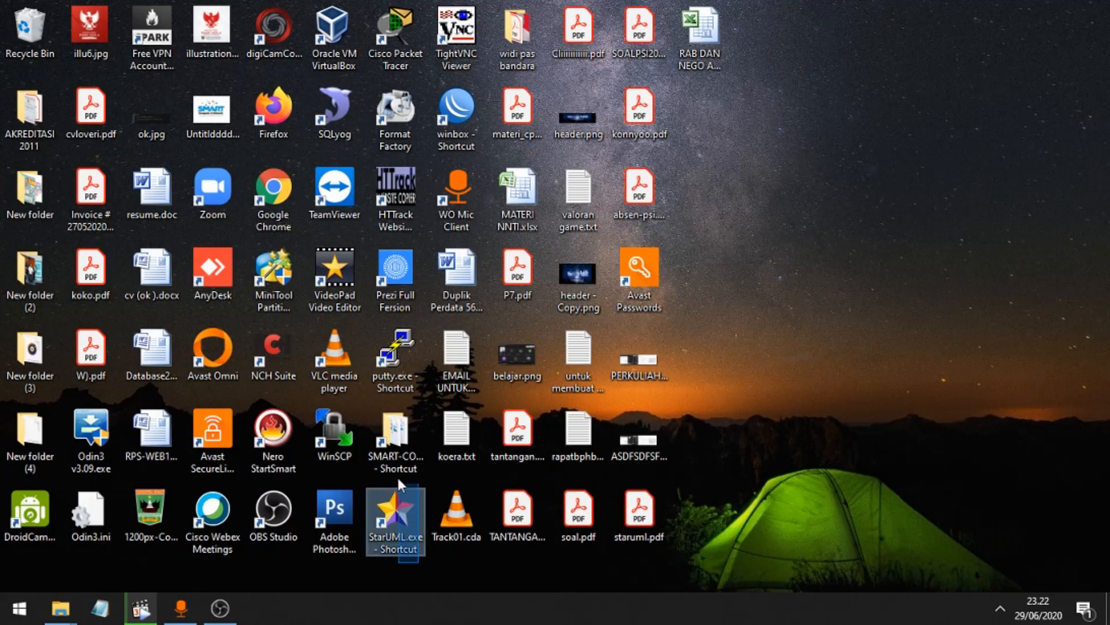
# Step: Open Google Chrome from the desktop and go to the StarUML website at staruml.io
pyautogui.click(395, 501)
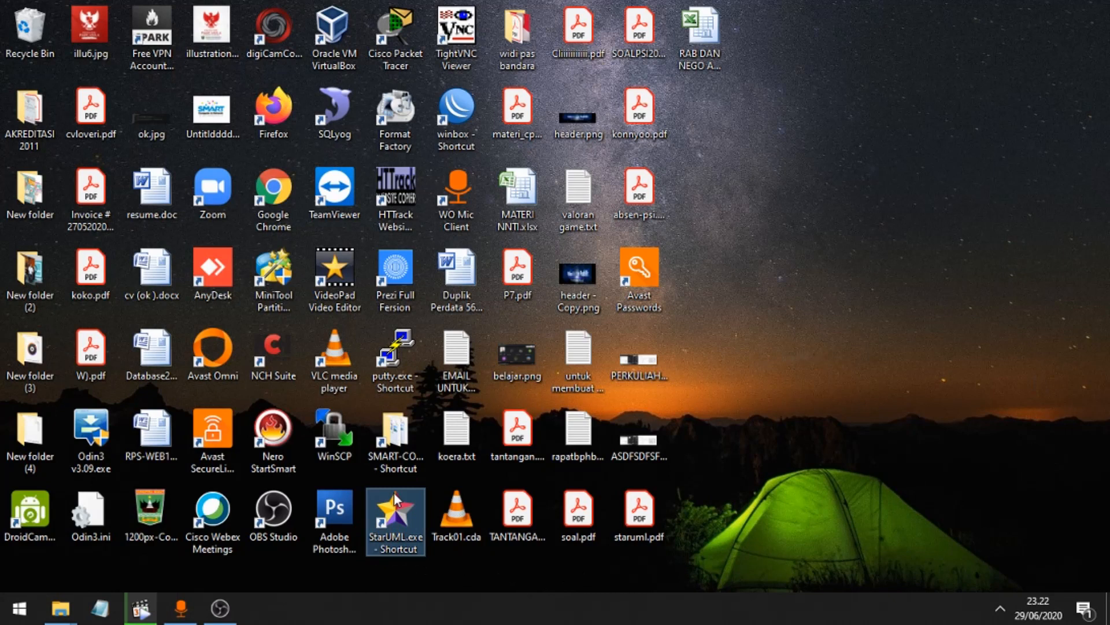
pyautogui.click(880, 345)
pyautogui.doubleClick(287, 224)
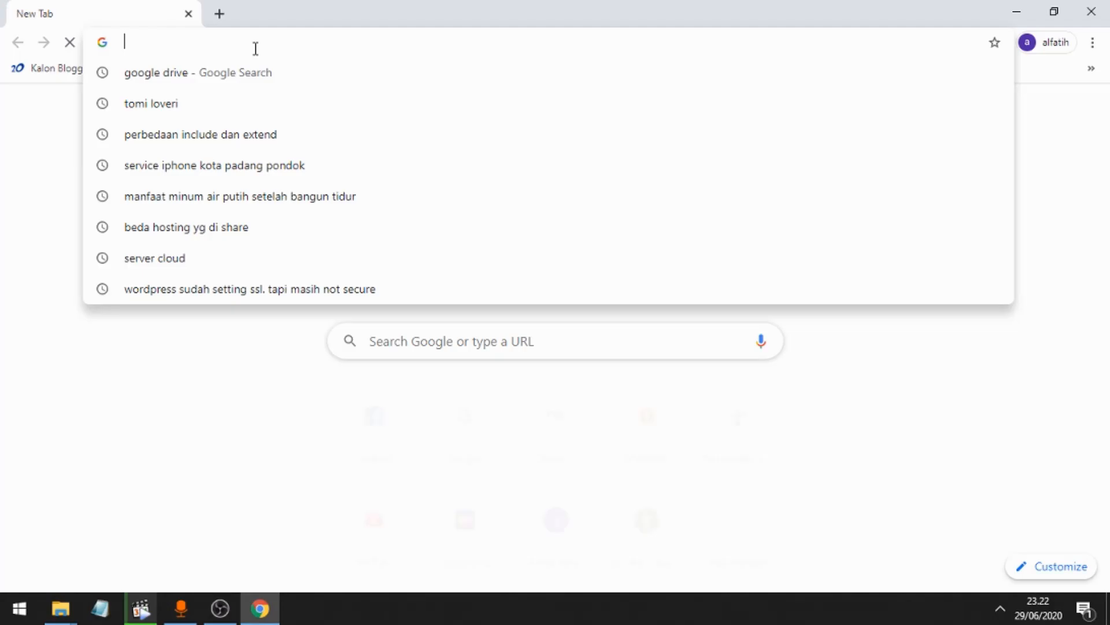
pyautogui.write('star')
pyautogui.press('Return')
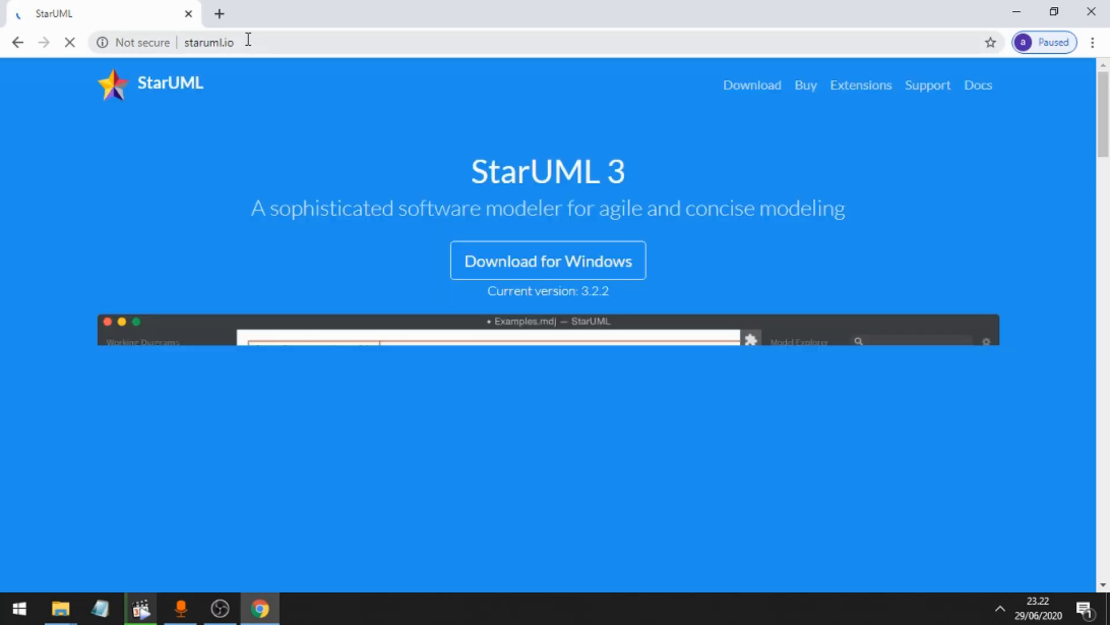
# Step: Examine the StarUML home page for its download option, supported diagrams, platforms and other listed features
pyautogui.scroll(-1, 621, 312)
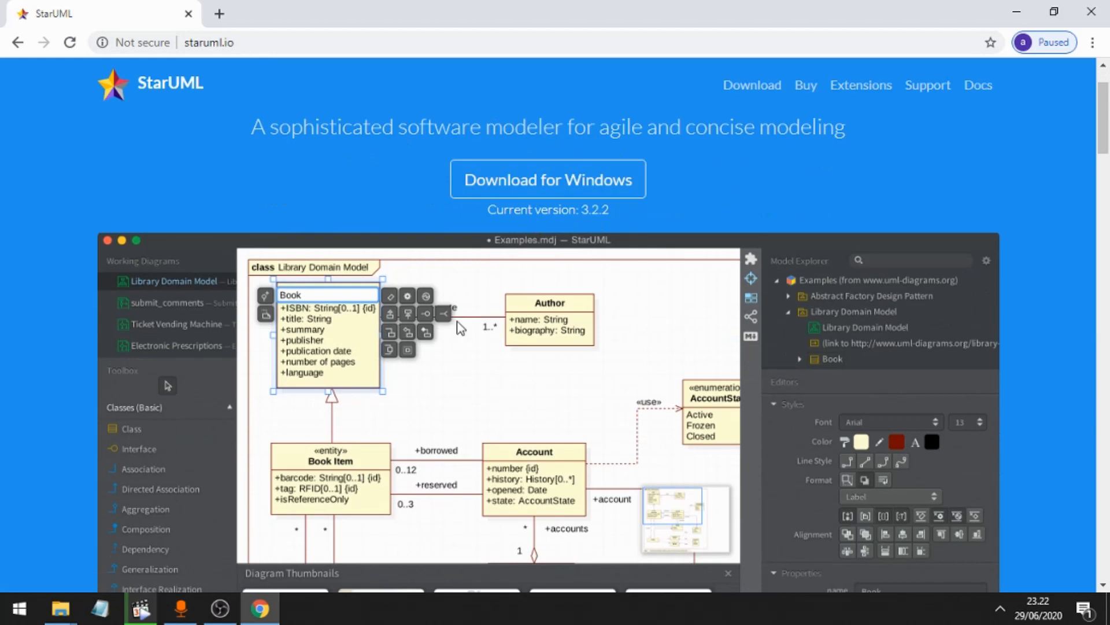
pyautogui.scroll(-2, 546, 246)
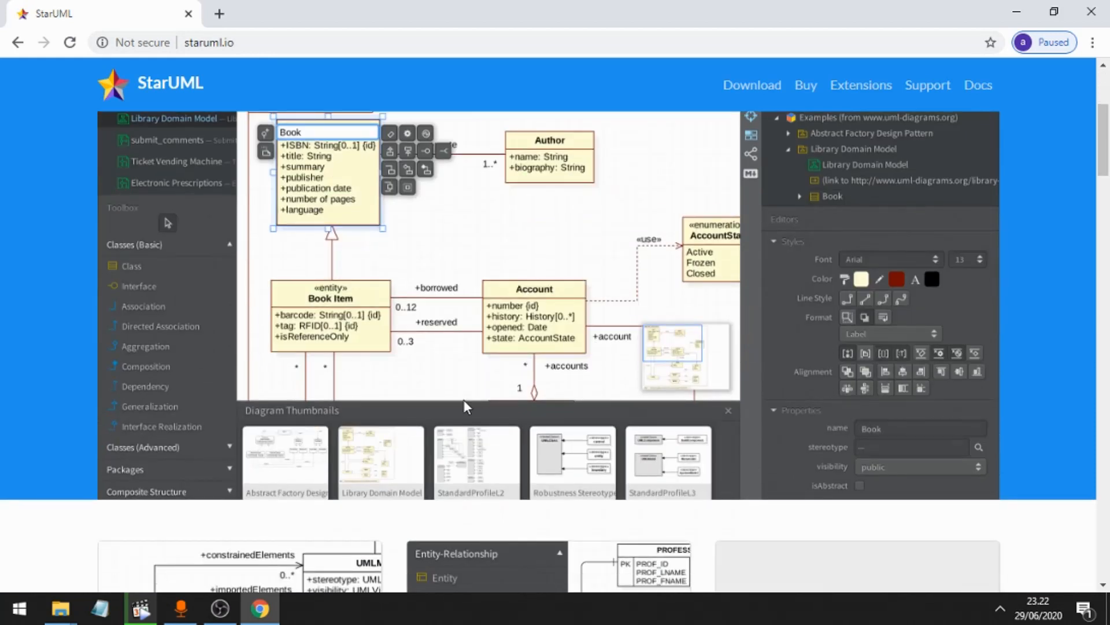
pyautogui.scroll(-3, 654, 377)
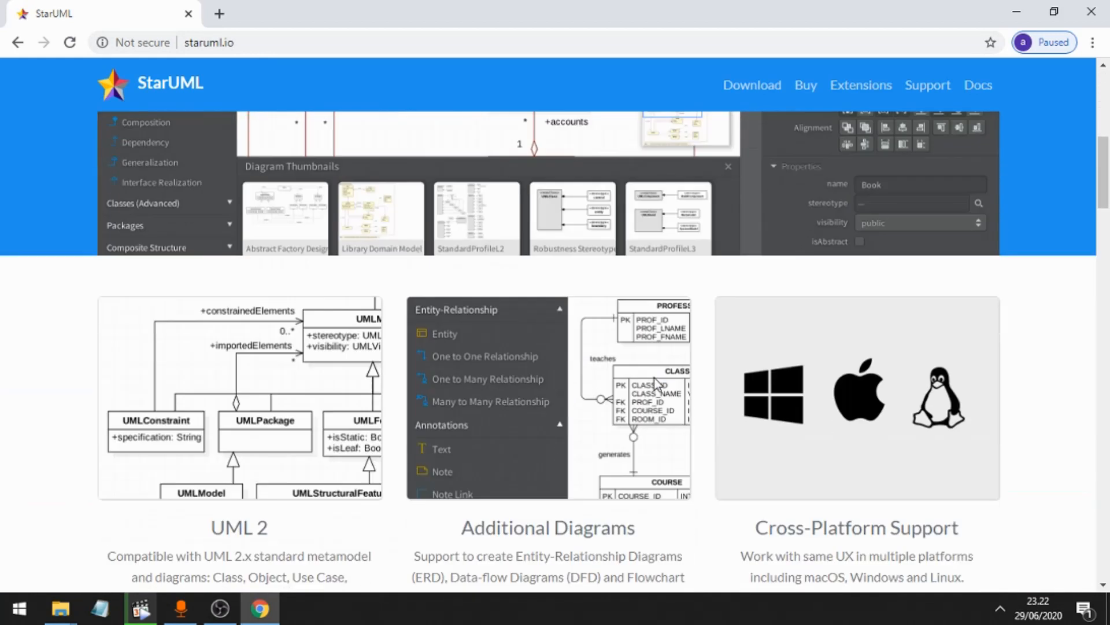
pyautogui.scroll(-7, 654, 377)
pyautogui.scroll(8, 613, 370)
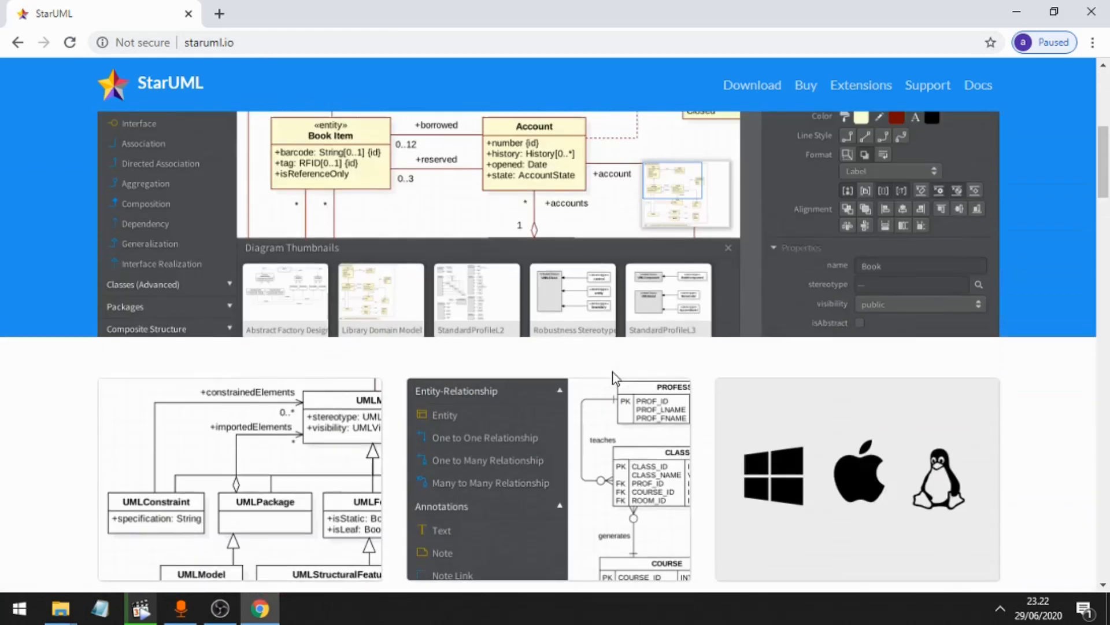
pyautogui.scroll(-1, 524, 398)
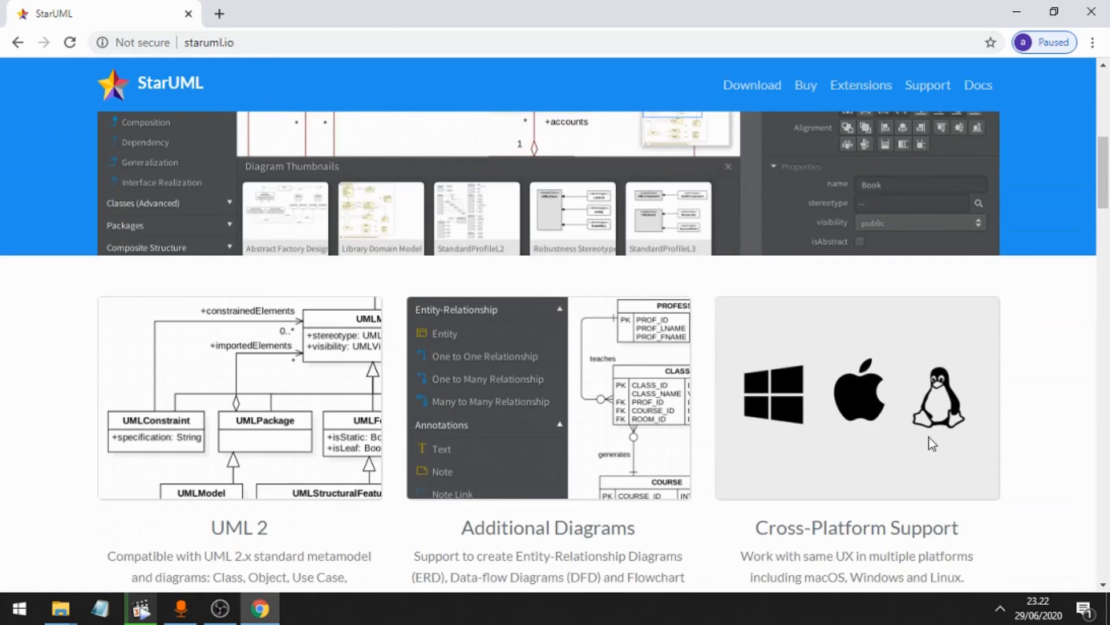
pyautogui.scroll(-3, 790, 417)
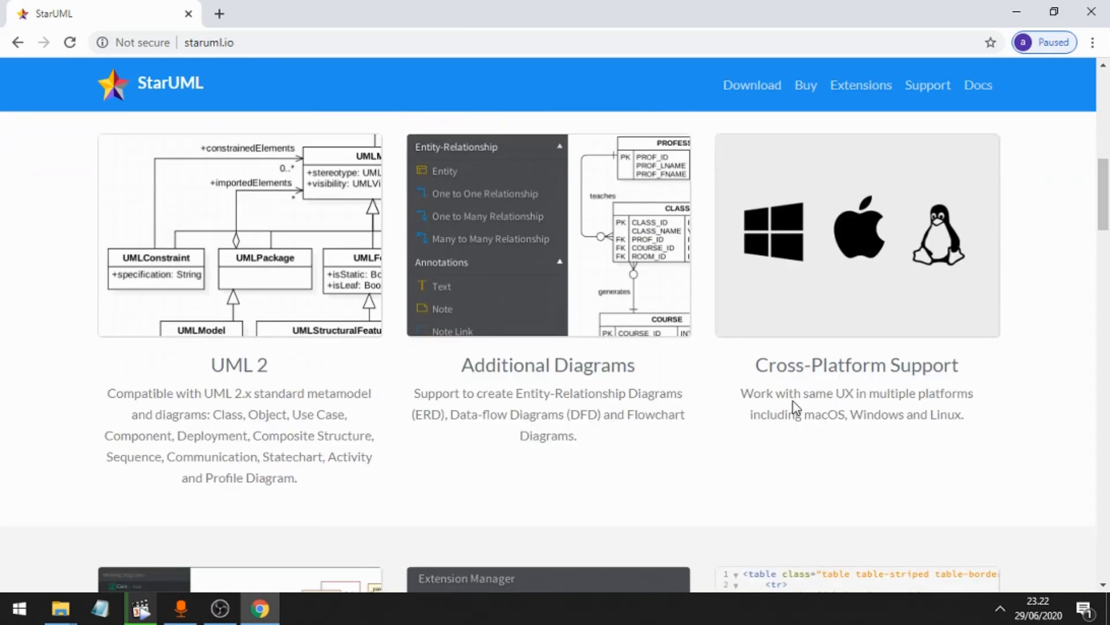
pyautogui.scroll(-5, 743, 422)
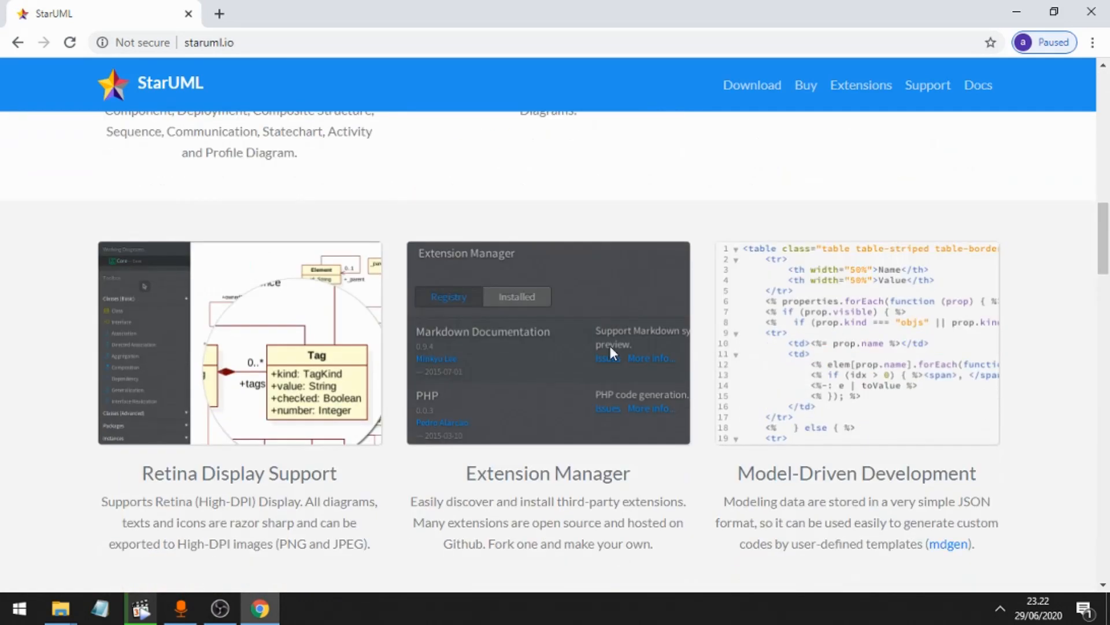
pyautogui.scroll(-4, 601, 379)
pyautogui.scroll(-4, 499, 378)
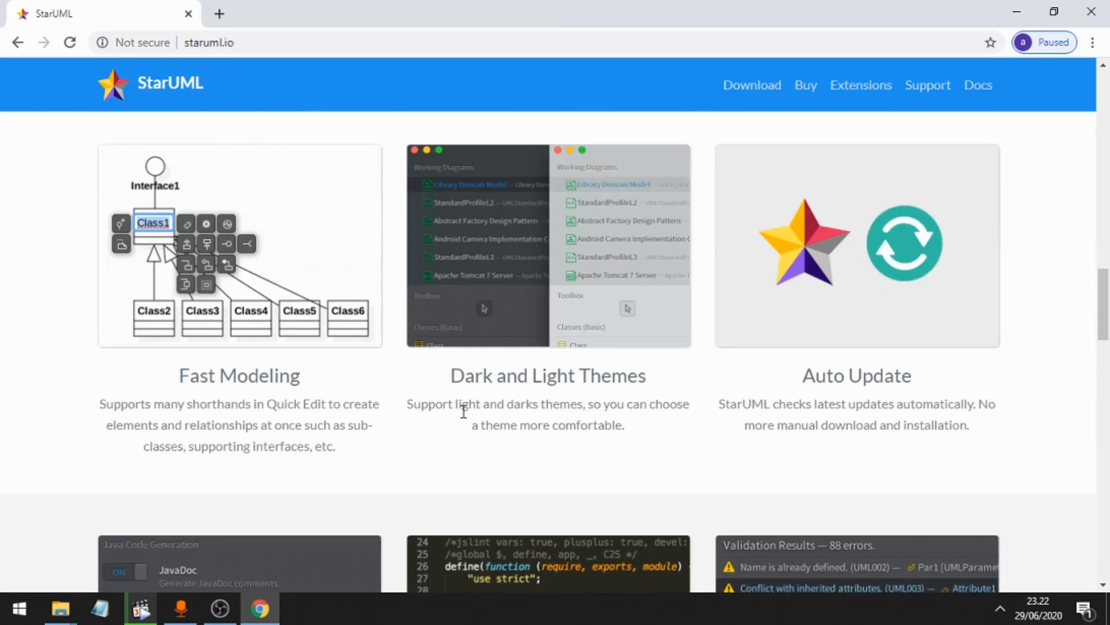
pyautogui.scroll(-8, 449, 422)
pyautogui.scroll(5, 446, 421)
pyautogui.scroll(20, 446, 421)
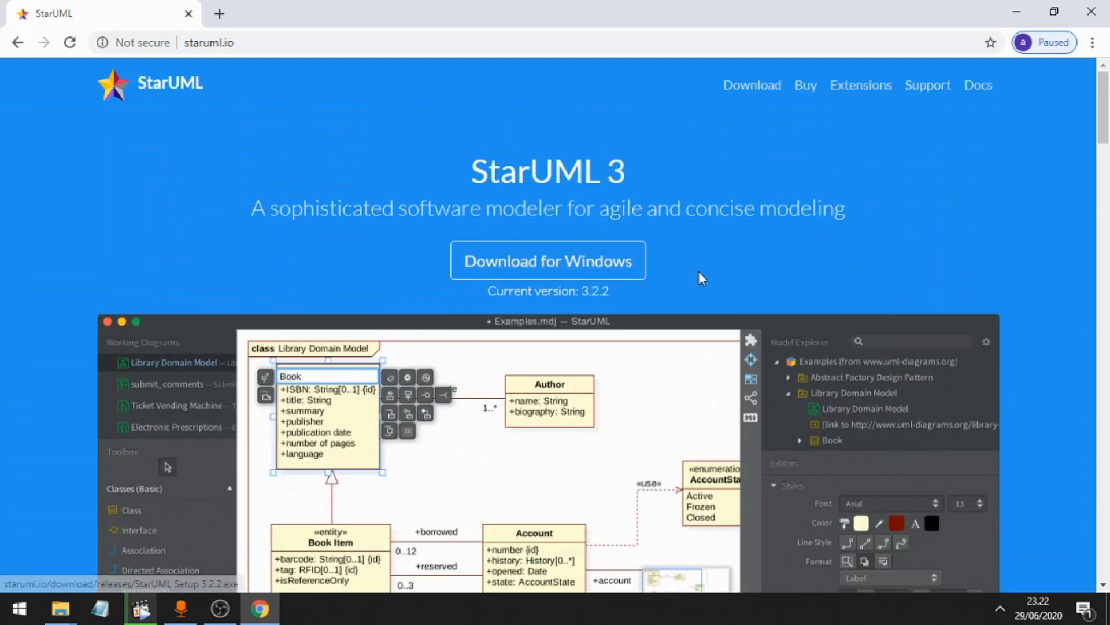
# Step: Minimize the browser, launch StarUML from its desktop shortcut and maximize its window
pyautogui.click(1011, 22)
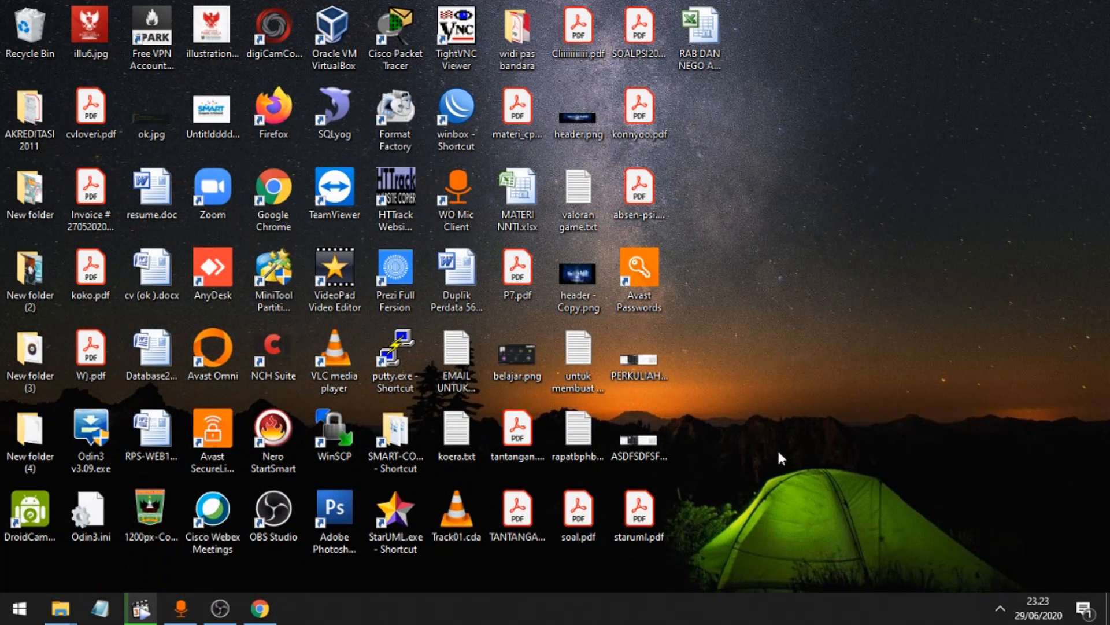
pyautogui.doubleClick(398, 512)
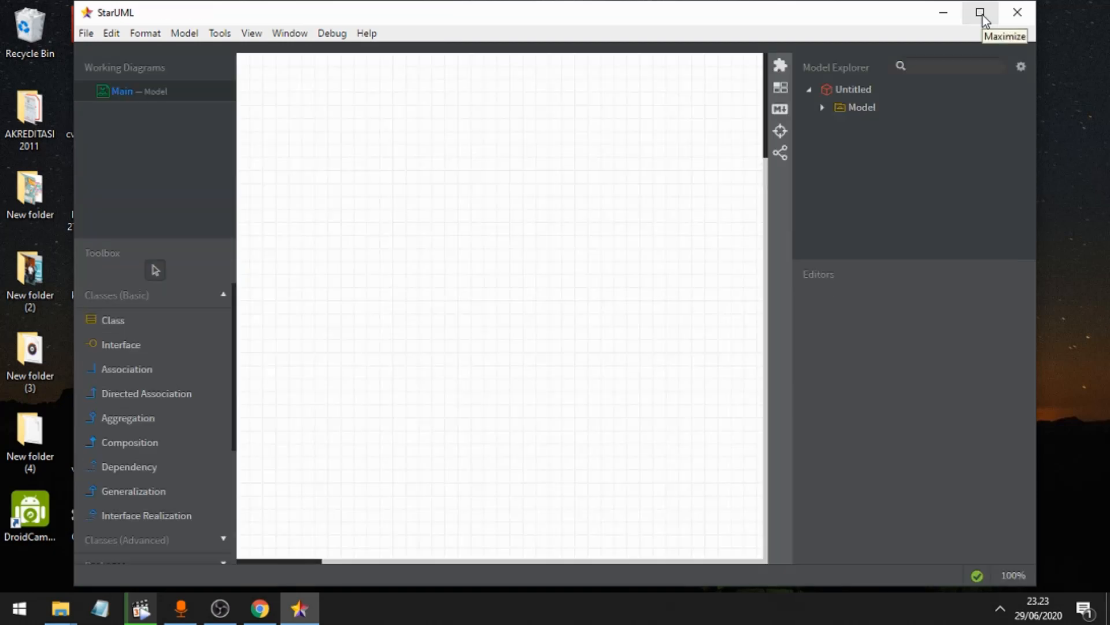
pyautogui.click(981, 14)
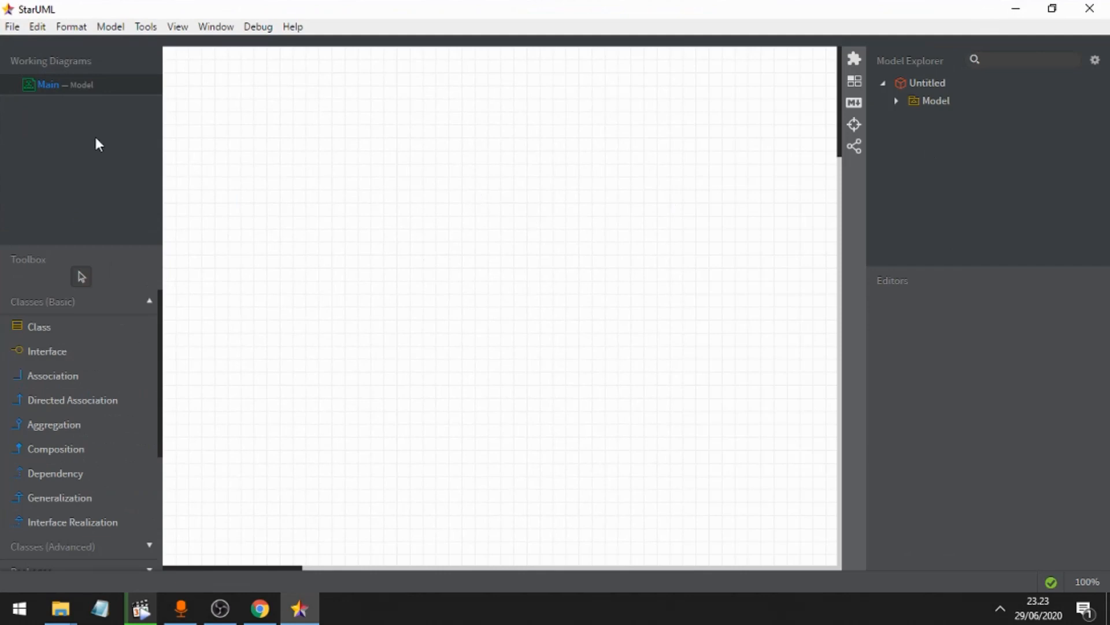
# Step: Close the Main diagram in the working diagrams
pyautogui.rightClick(55, 90)
pyautogui.rightClick(42, 83)
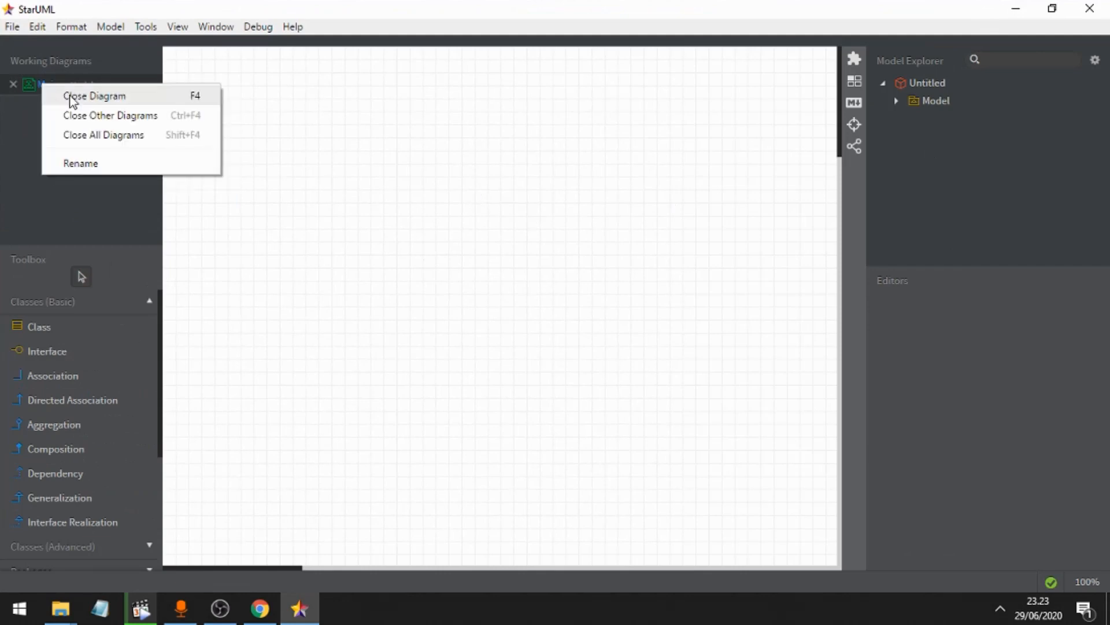
pyautogui.click(70, 96)
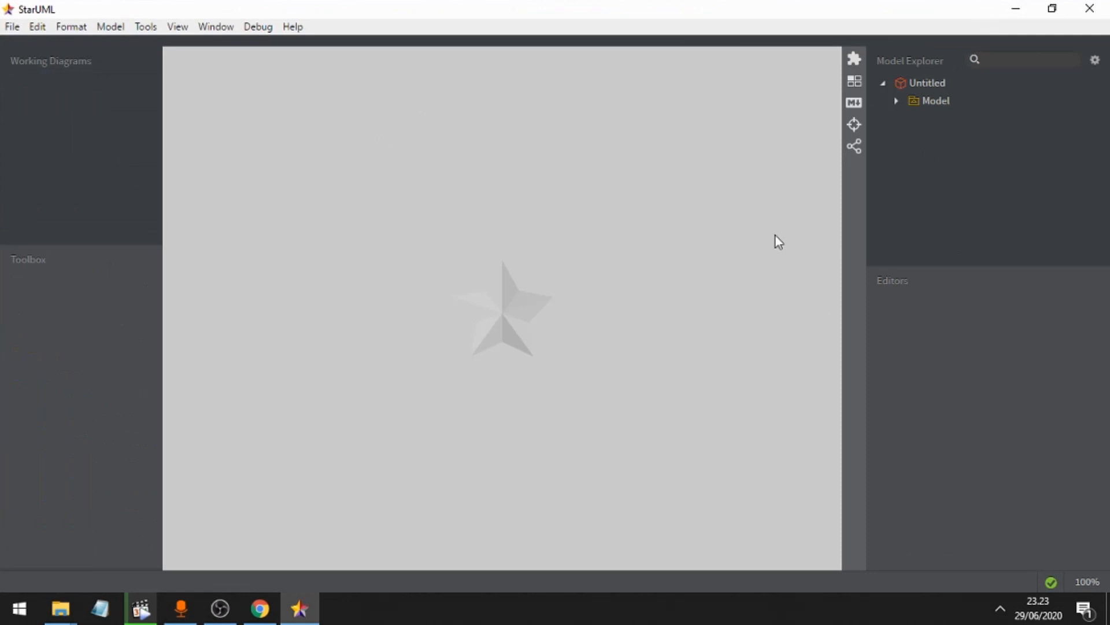
pyautogui.rightClick(919, 105)
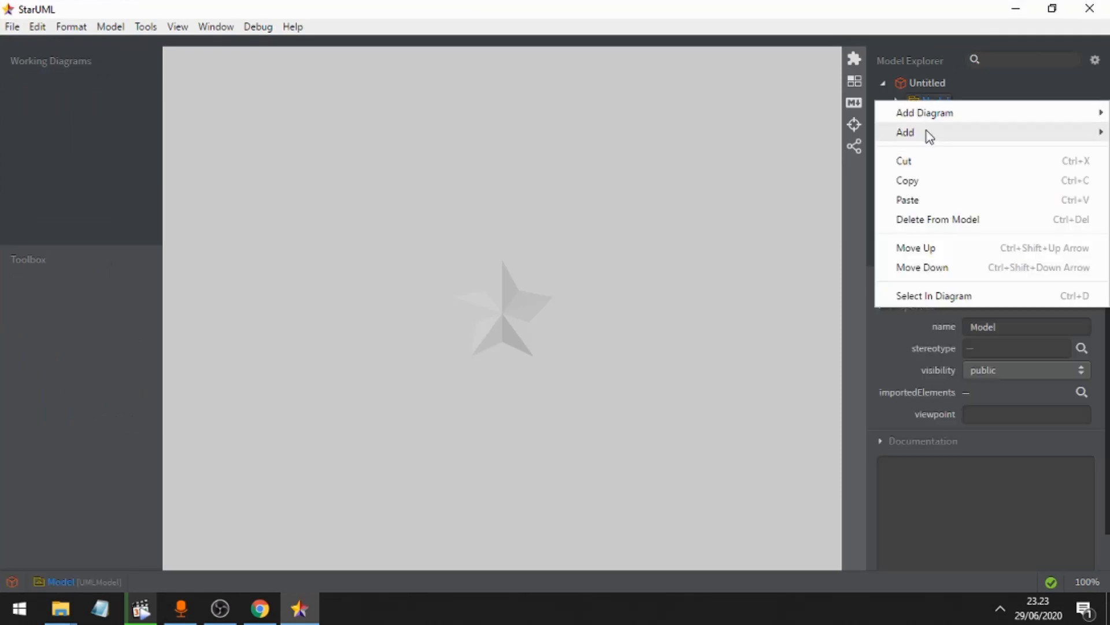
pyautogui.click(646, 290)
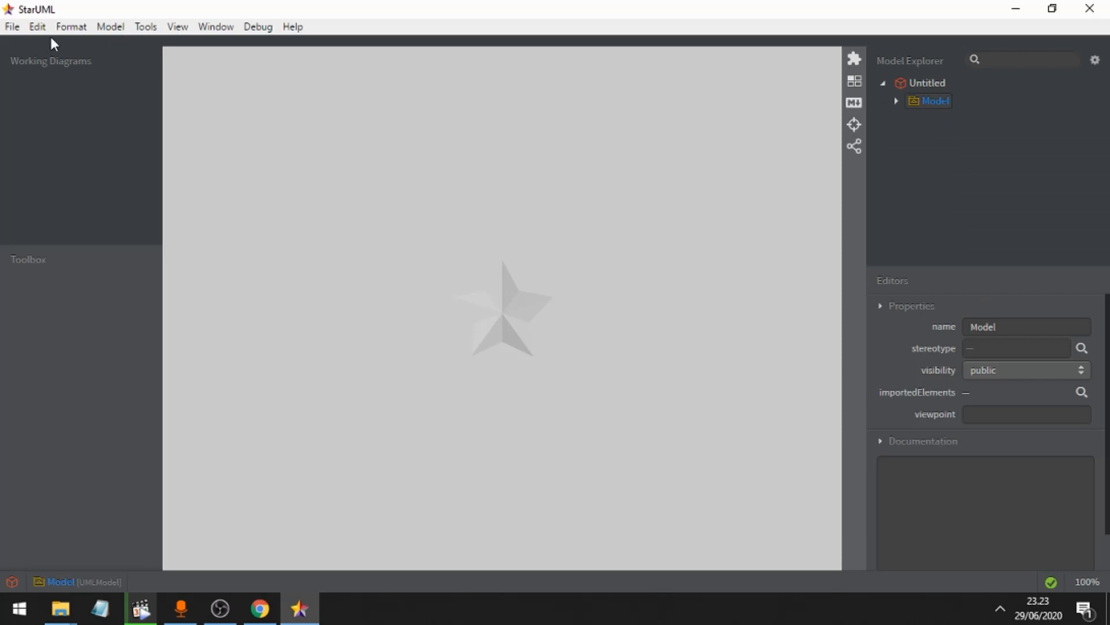
pyautogui.click(67, 29)
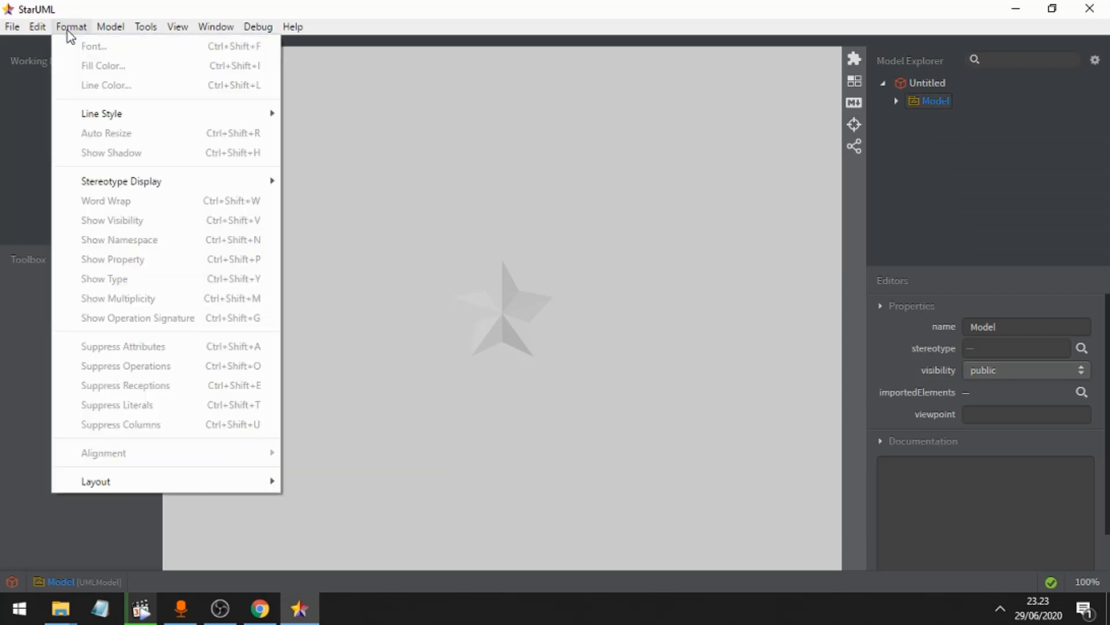
pyautogui.moveTo(113, 28)
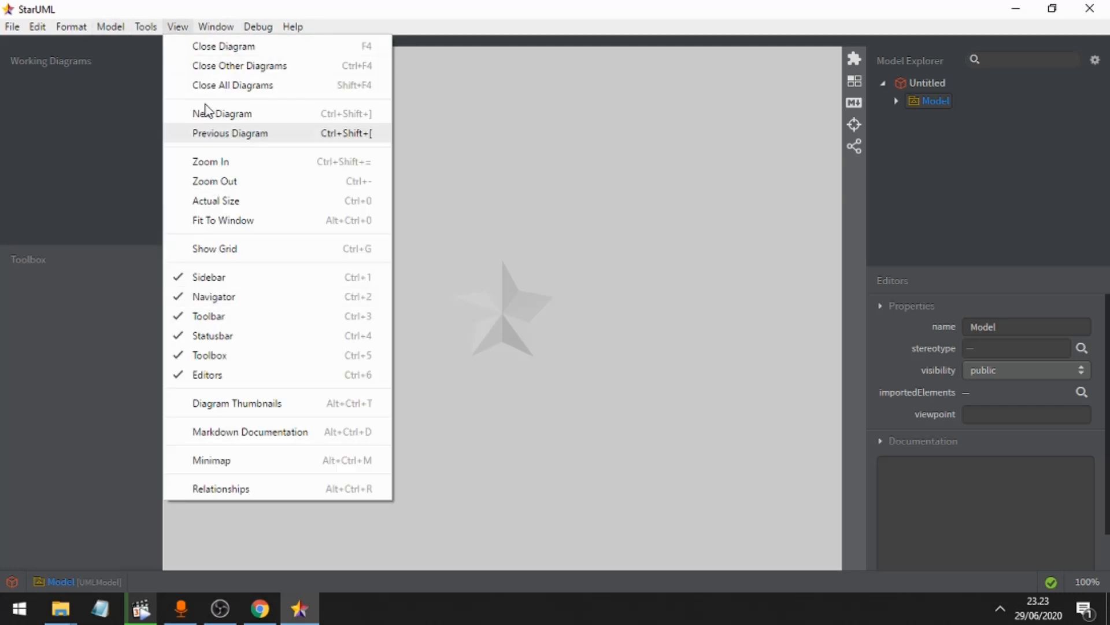
pyautogui.moveTo(215, 33)
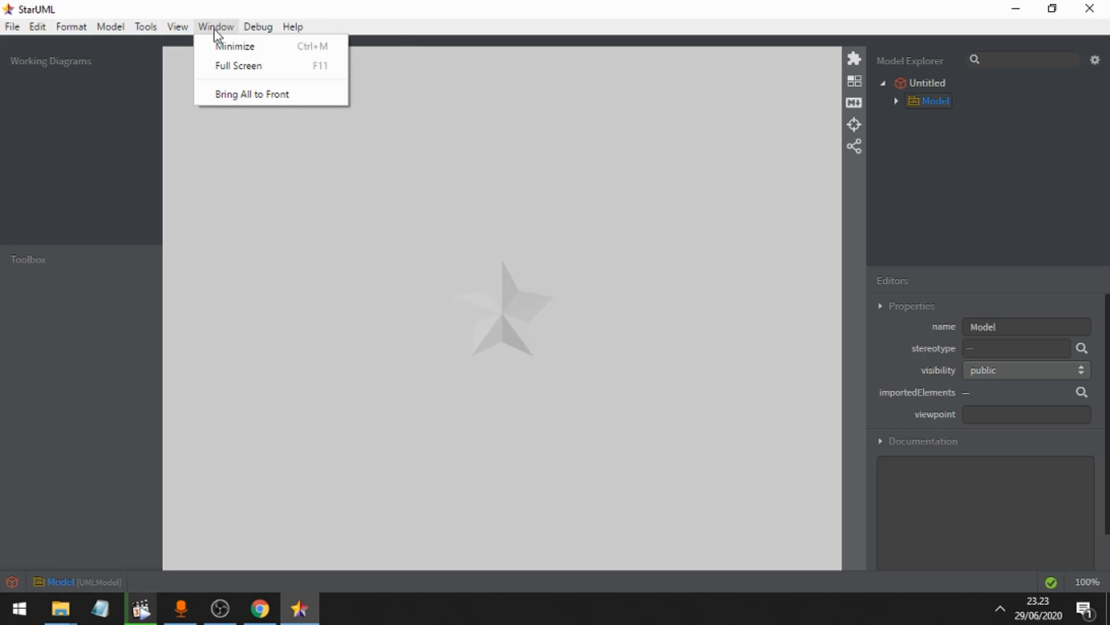
pyautogui.click(246, 30)
pyautogui.click(295, 27)
pyautogui.click(286, 33)
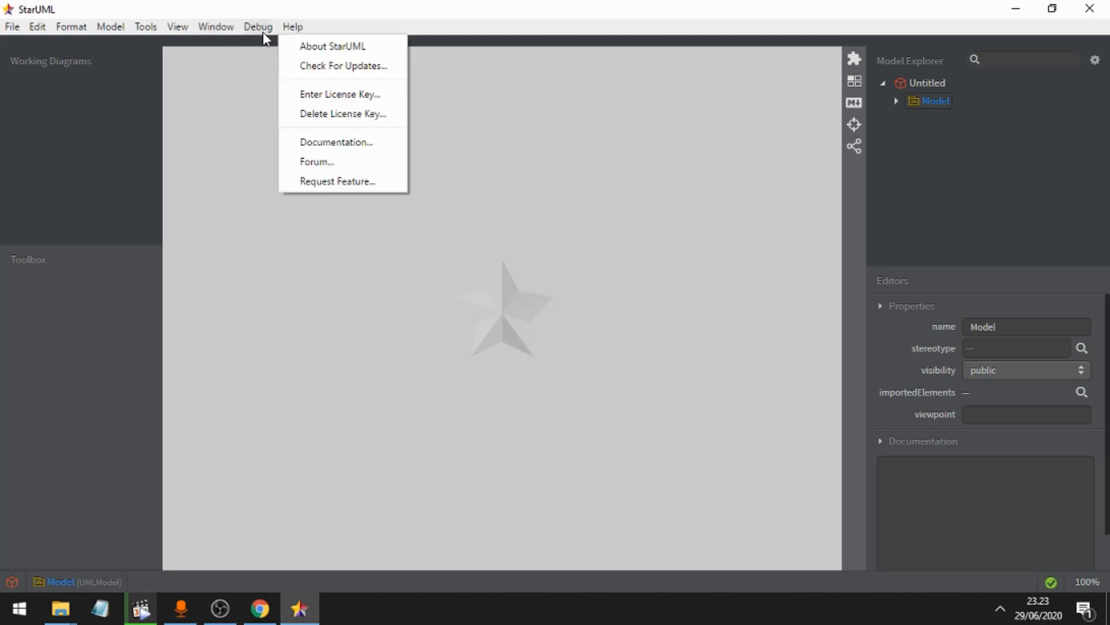
pyautogui.click(258, 30)
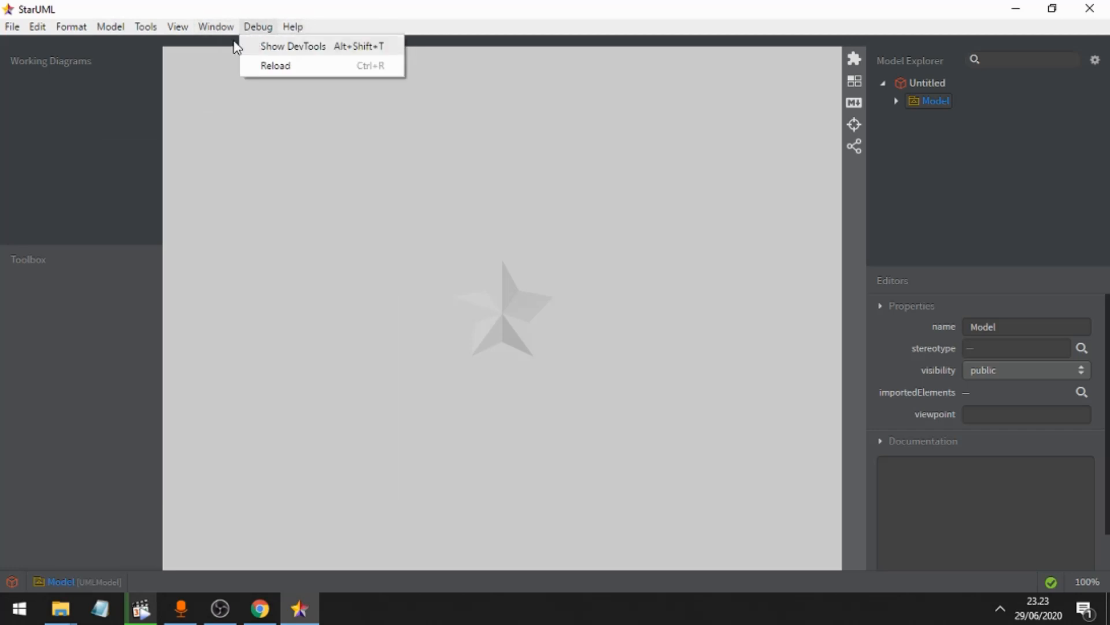
pyautogui.click(177, 29)
pyautogui.click(256, 30)
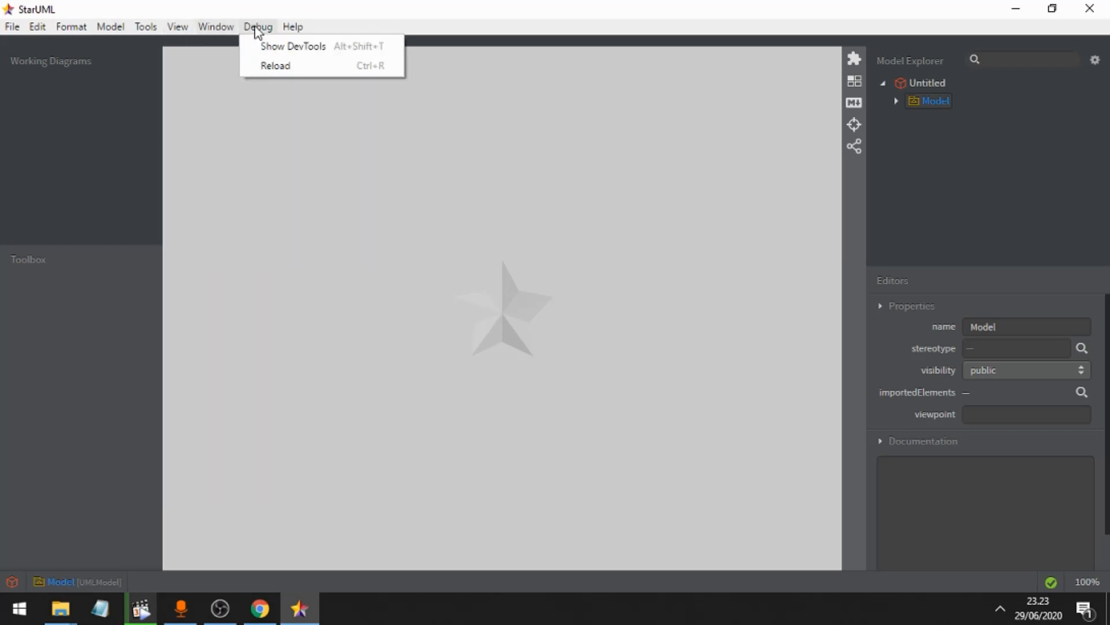
pyautogui.click(207, 26)
pyautogui.click(114, 29)
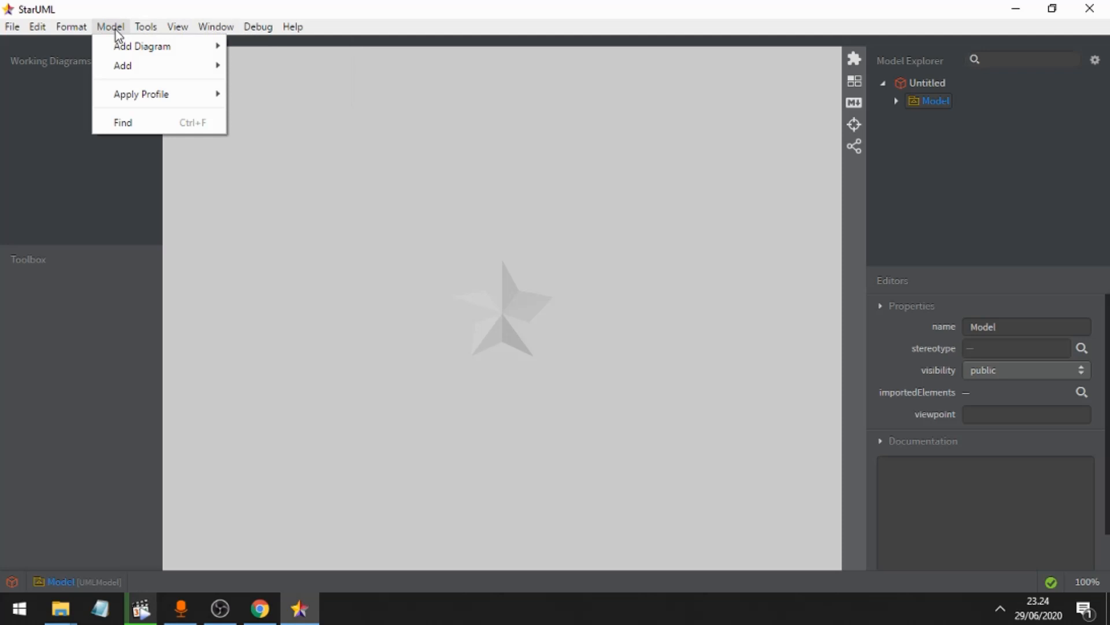
pyautogui.moveTo(118, 45)
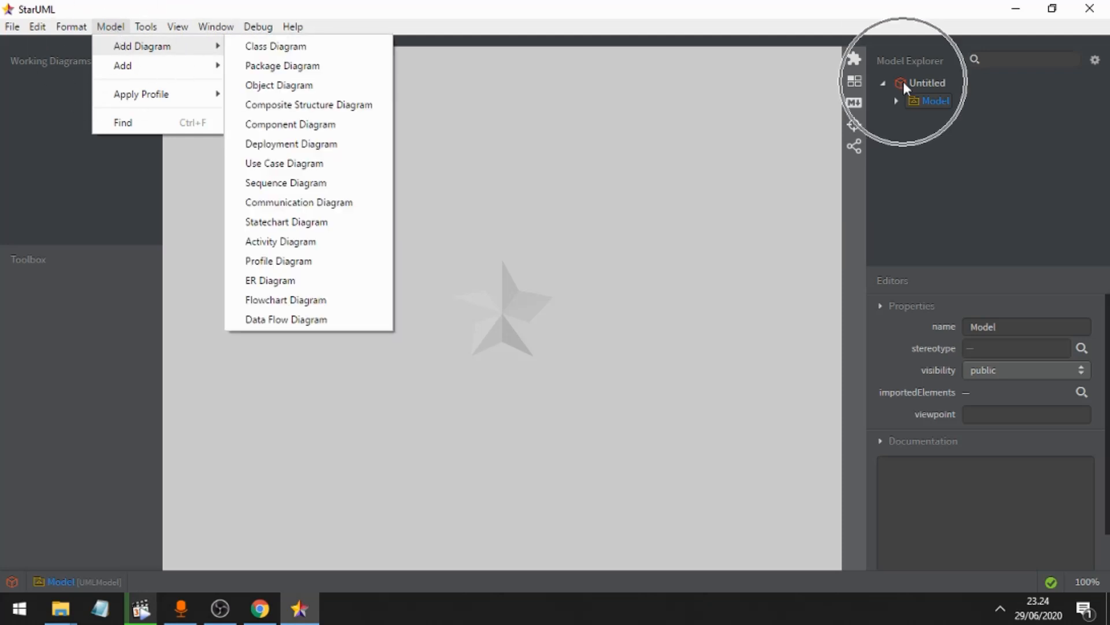
# Step: Add a Use Case Diagram to the Untitled project
pyautogui.click(903, 82)
pyautogui.rightClick(904, 82)
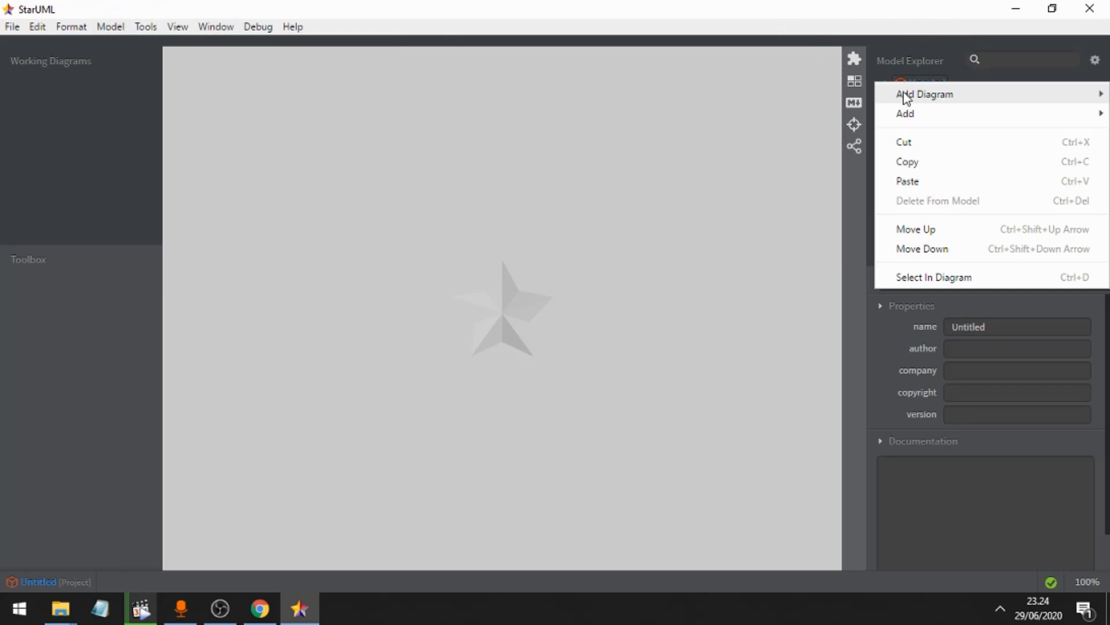
pyautogui.moveTo(927, 98)
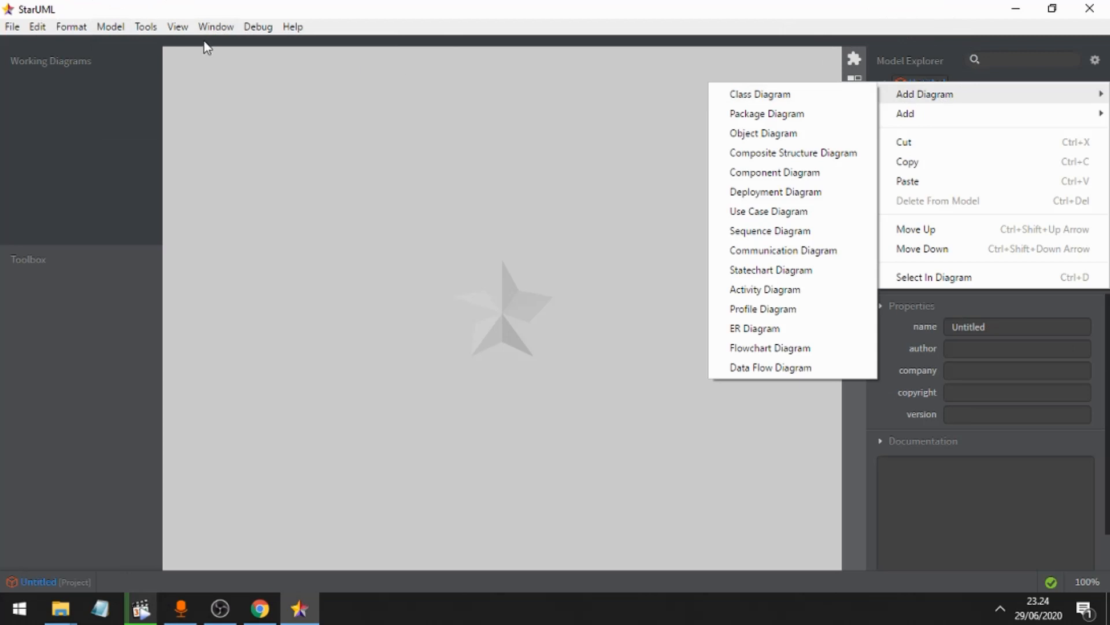
pyautogui.click(113, 30)
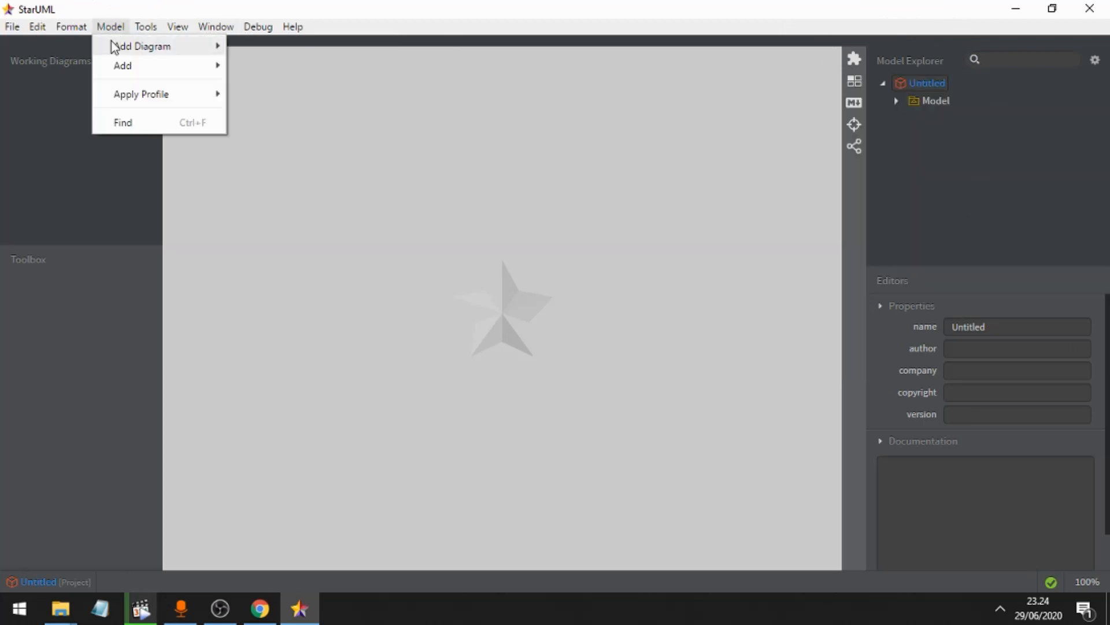
pyautogui.moveTo(114, 49)
pyautogui.click(114, 49)
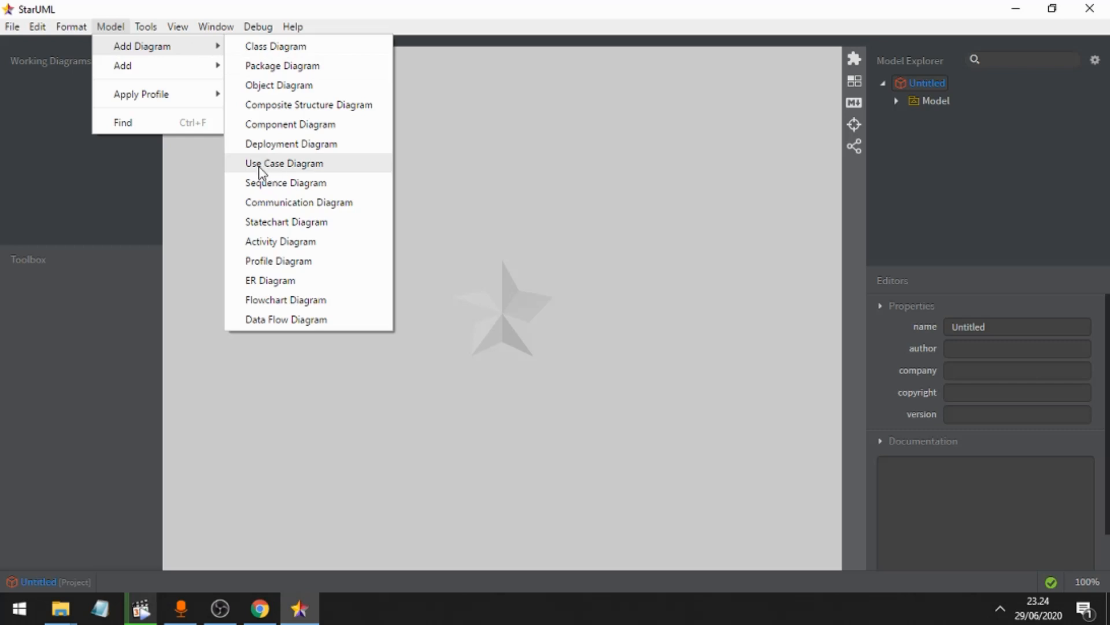
pyautogui.click(261, 170)
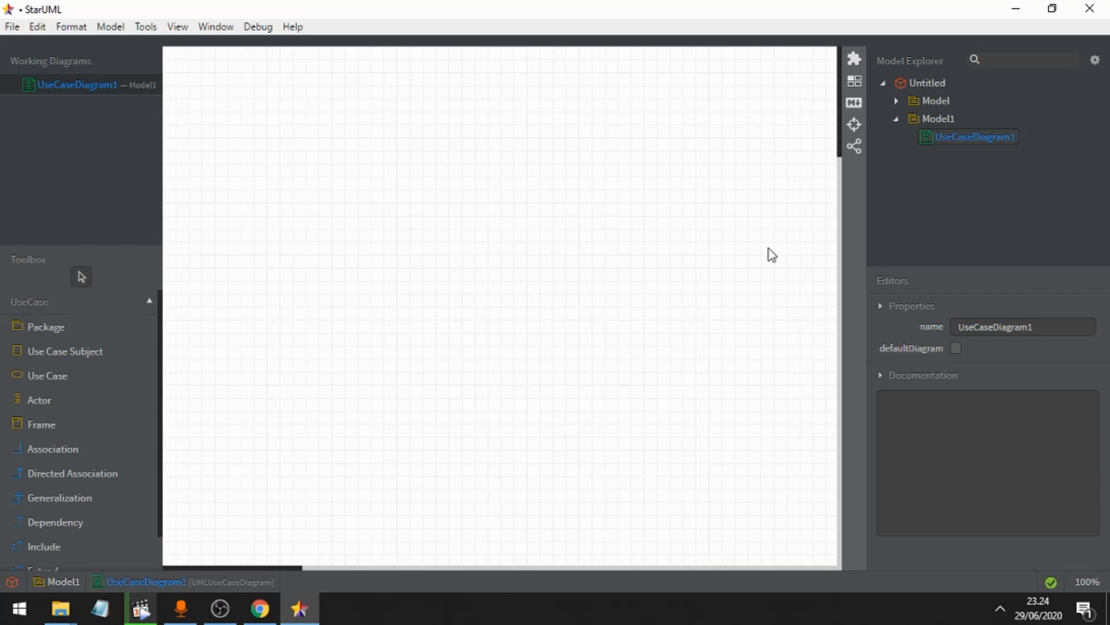
pyautogui.click(839, 242)
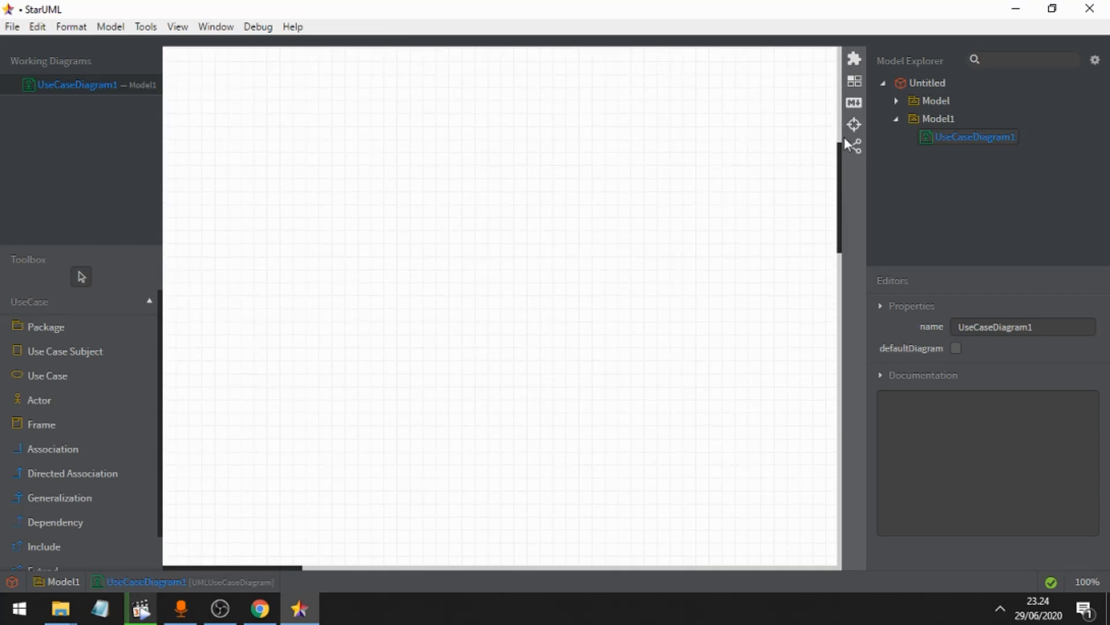
pyautogui.click(836, 258)
pyautogui.click(845, 200)
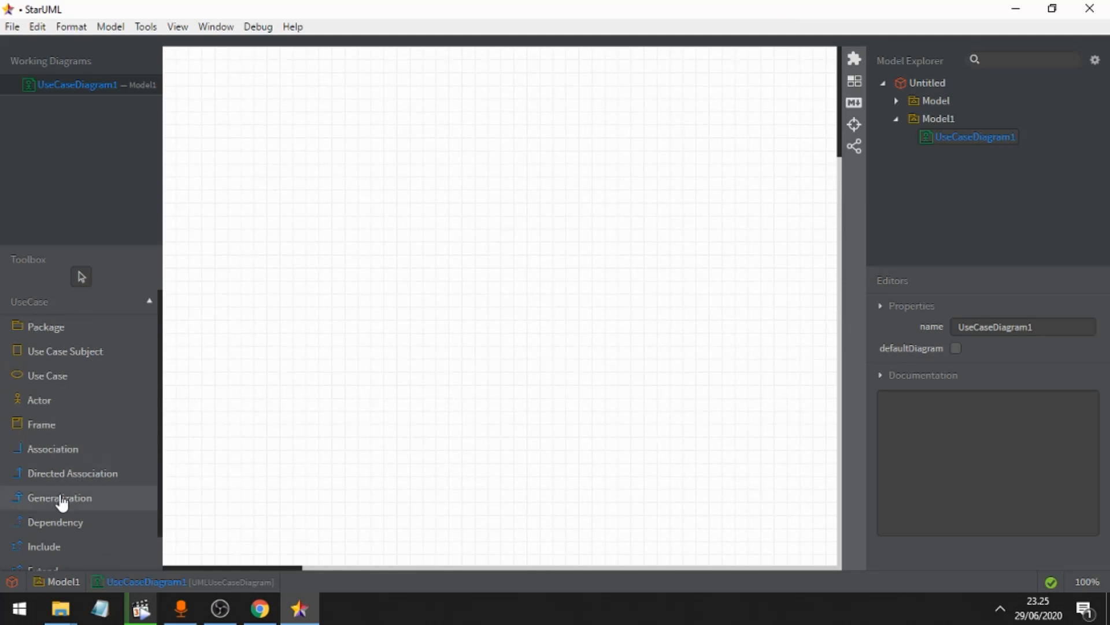
pyautogui.scroll(-1, 97, 529)
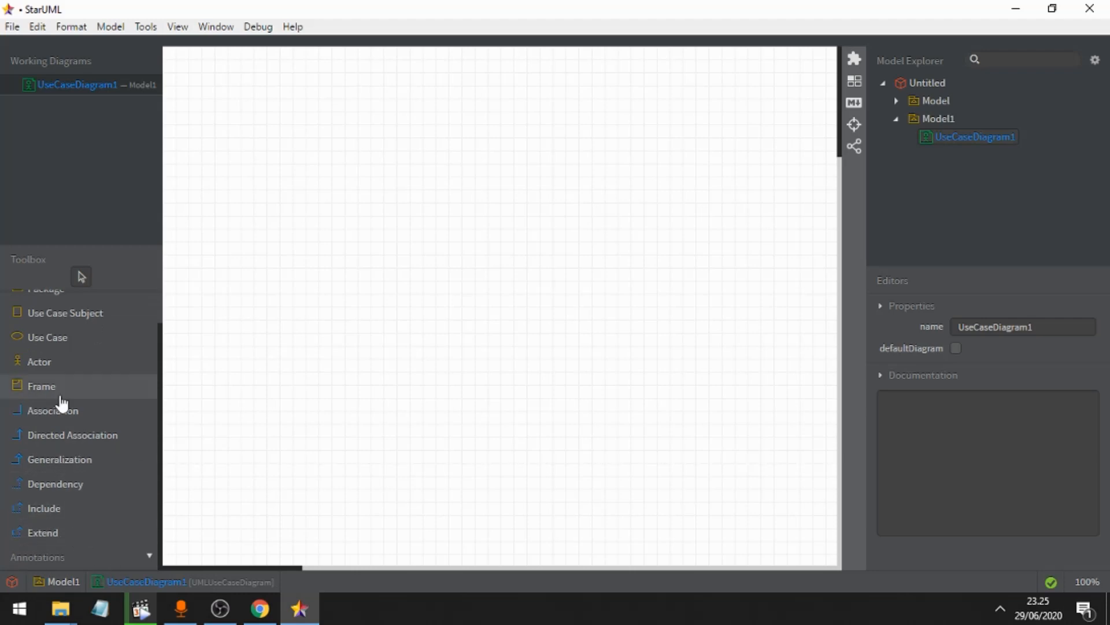
pyautogui.scroll(1, 59, 397)
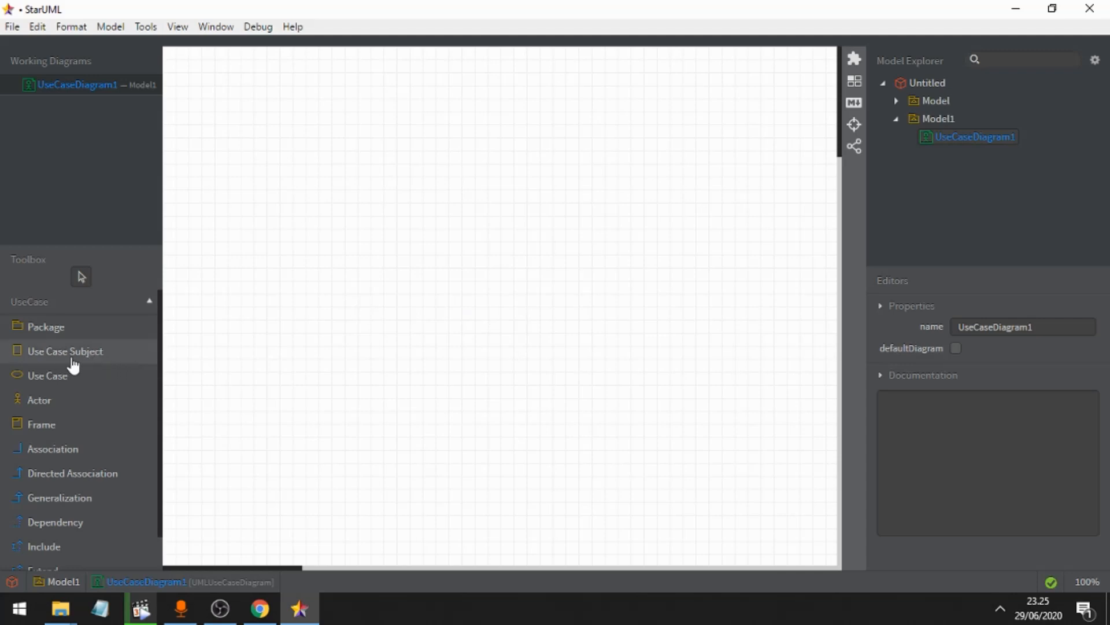
pyautogui.click(75, 358)
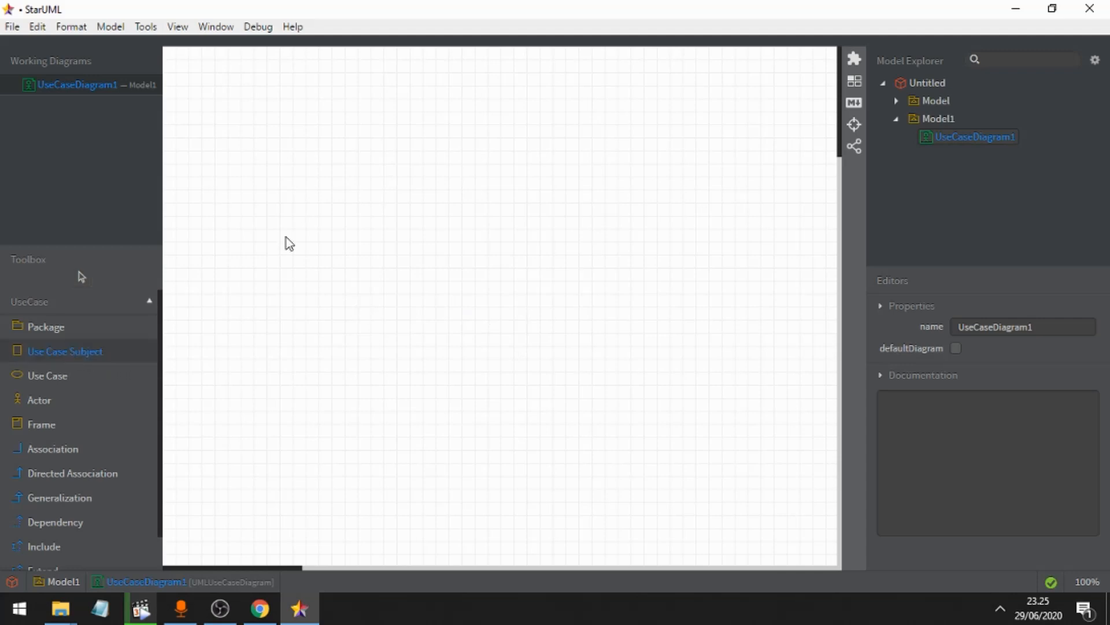
pyautogui.moveTo(325, 73); pyautogui.dragTo(448, 111)
pyautogui.press('Return')
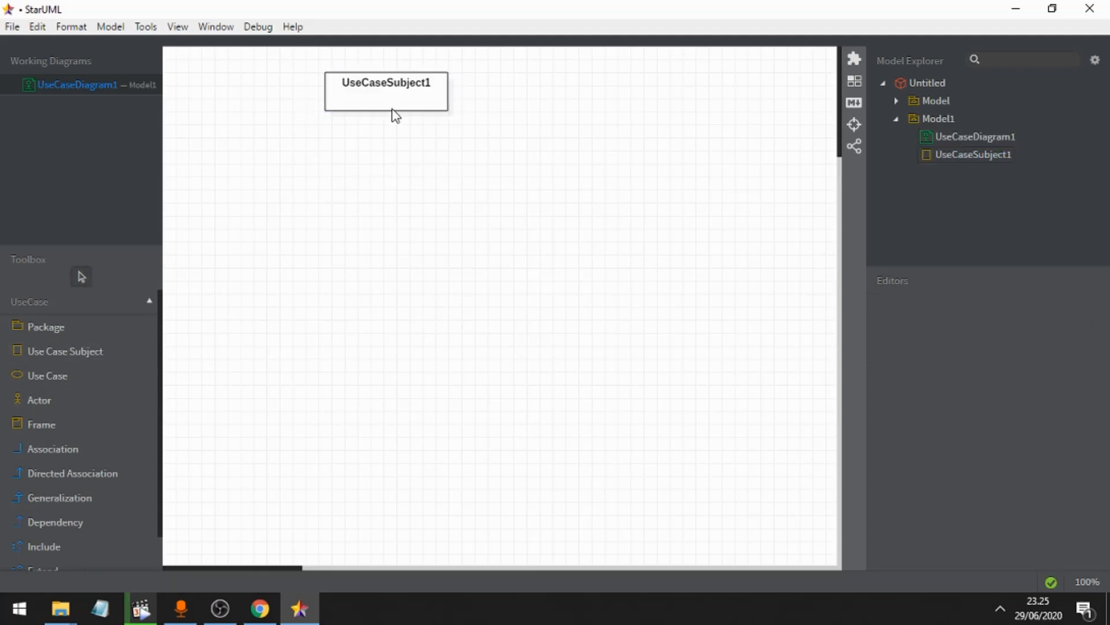
pyautogui.press('Delete')
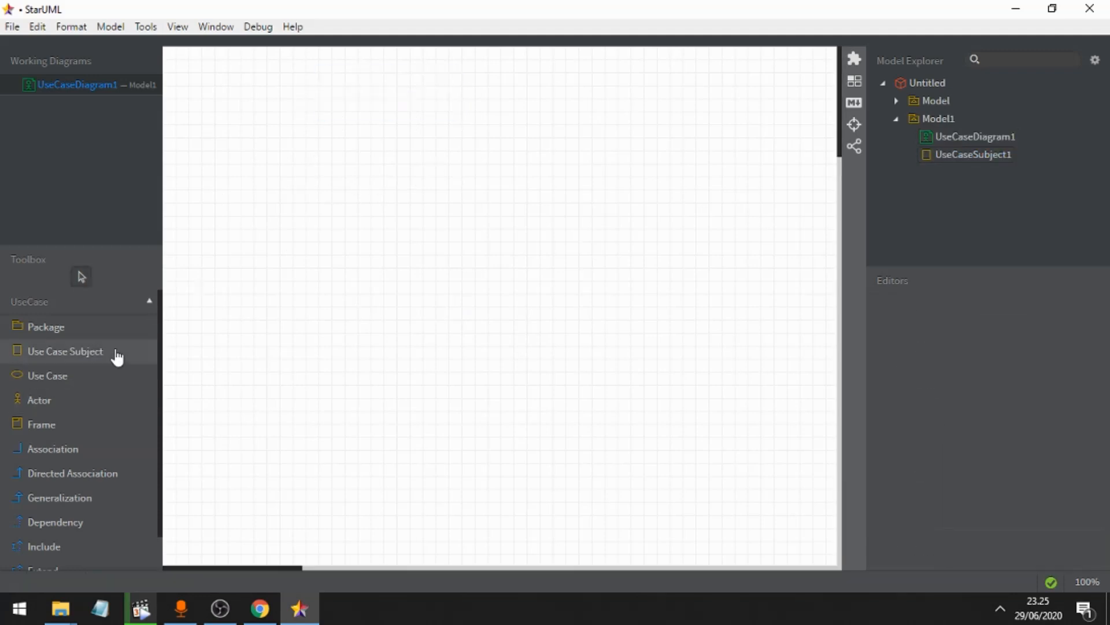
# Step: Draw a tall use case subject in the middle of the diagram, leaving room for actors on both sides
pyautogui.click(72, 359)
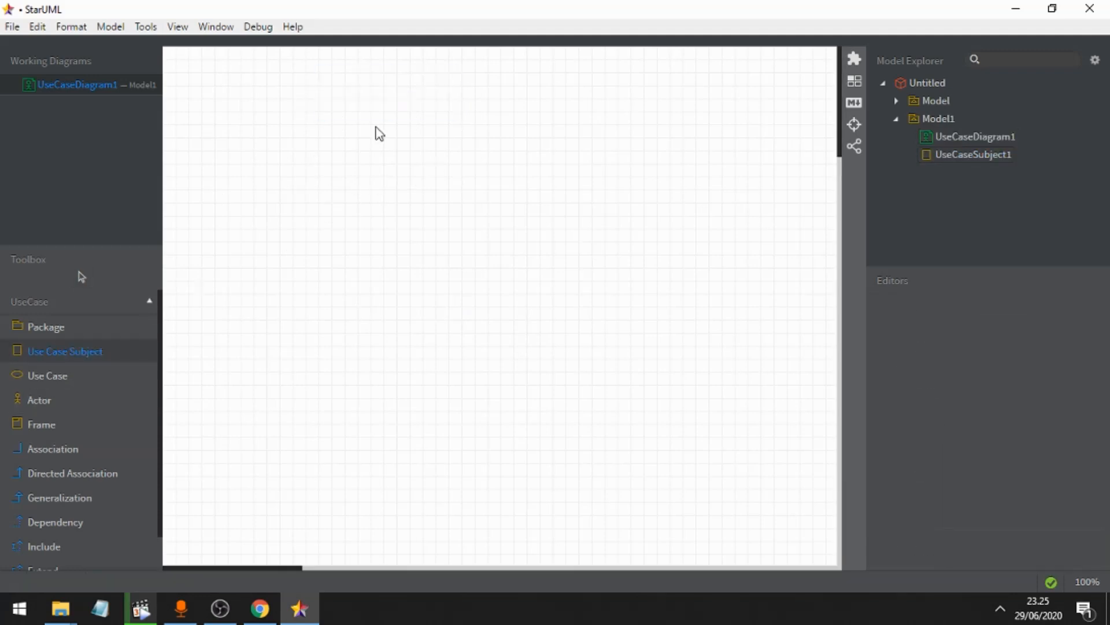
pyautogui.click(80, 352)
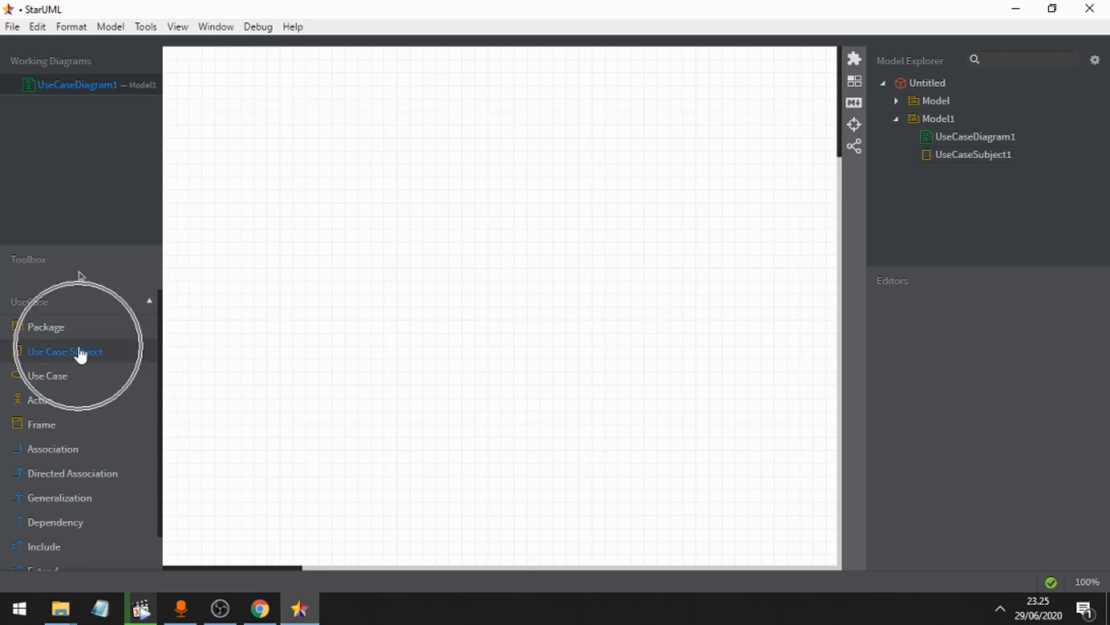
pyautogui.click(81, 354)
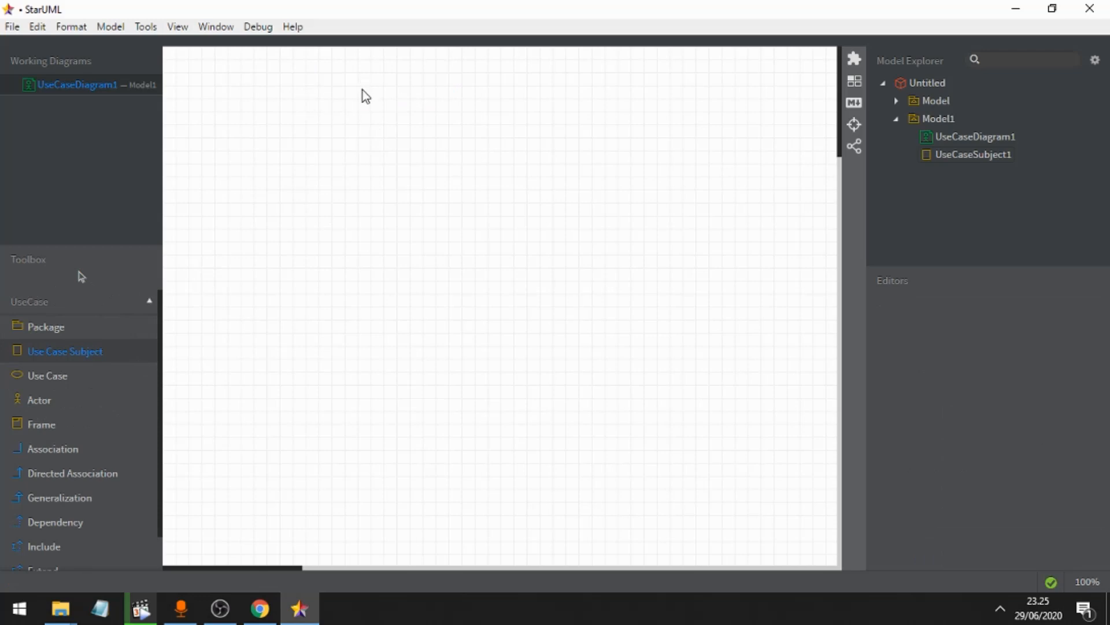
pyautogui.click(334, 67)
pyautogui.moveTo(335, 68); pyautogui.dragTo(692, 544)
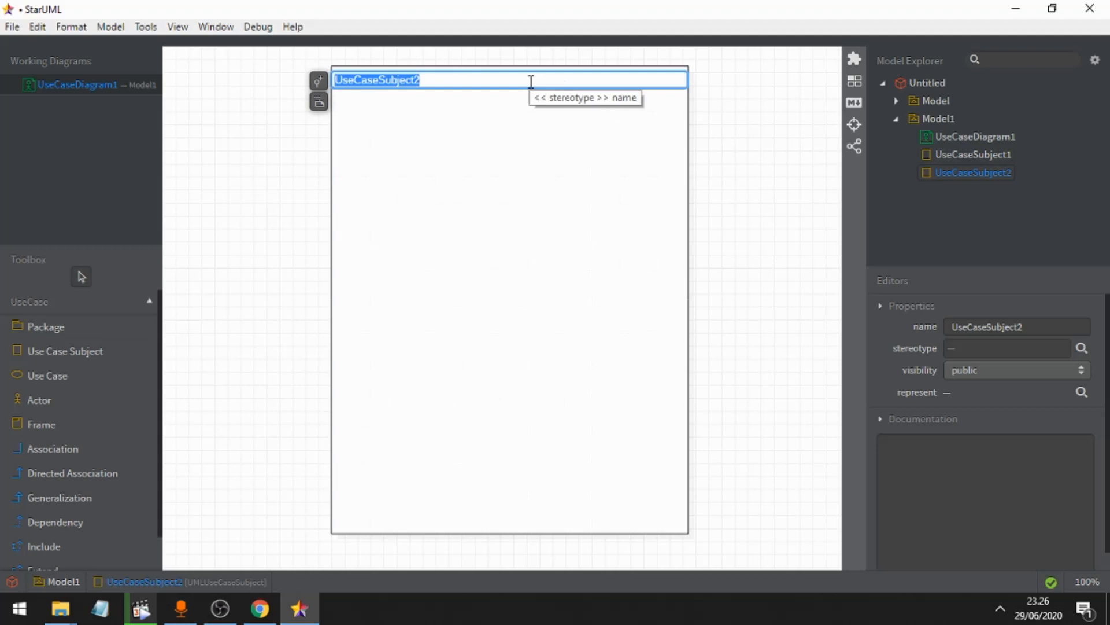
# Step: Name the new use case subject ATM
pyautogui.write('sis')
pyautogui.press('BackSpace')
pyautogui.press('BackSpace')
pyautogui.press('BackSpace')
pyautogui.write('TM')
pyautogui.press('BackSpace')
pyautogui.press('BackSpace')
pyautogui.write('ATM')
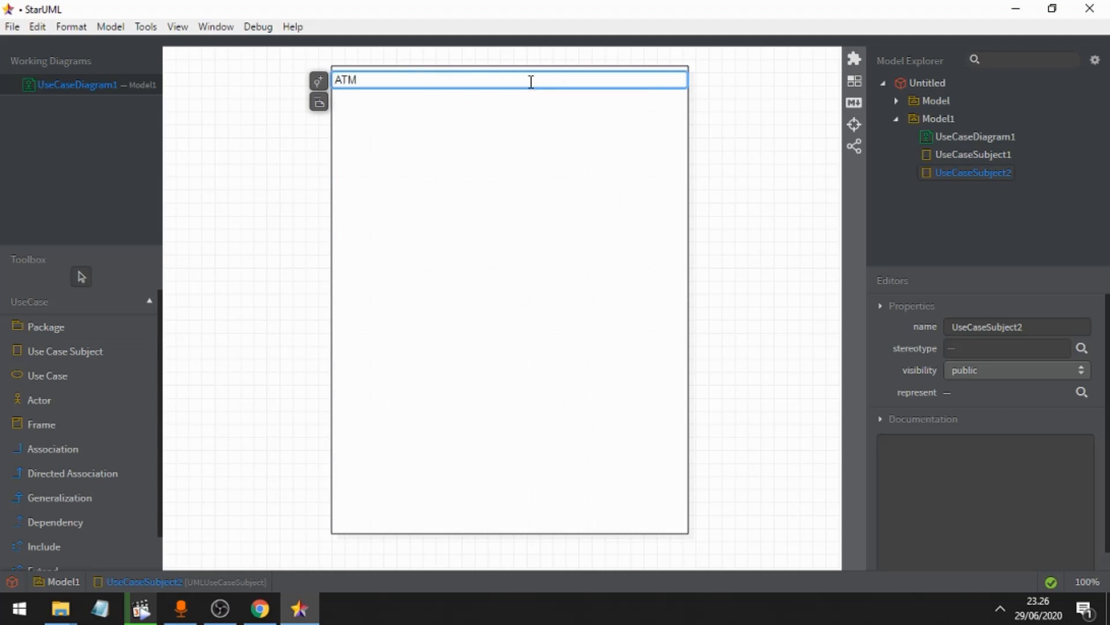
pyautogui.click(720, 170)
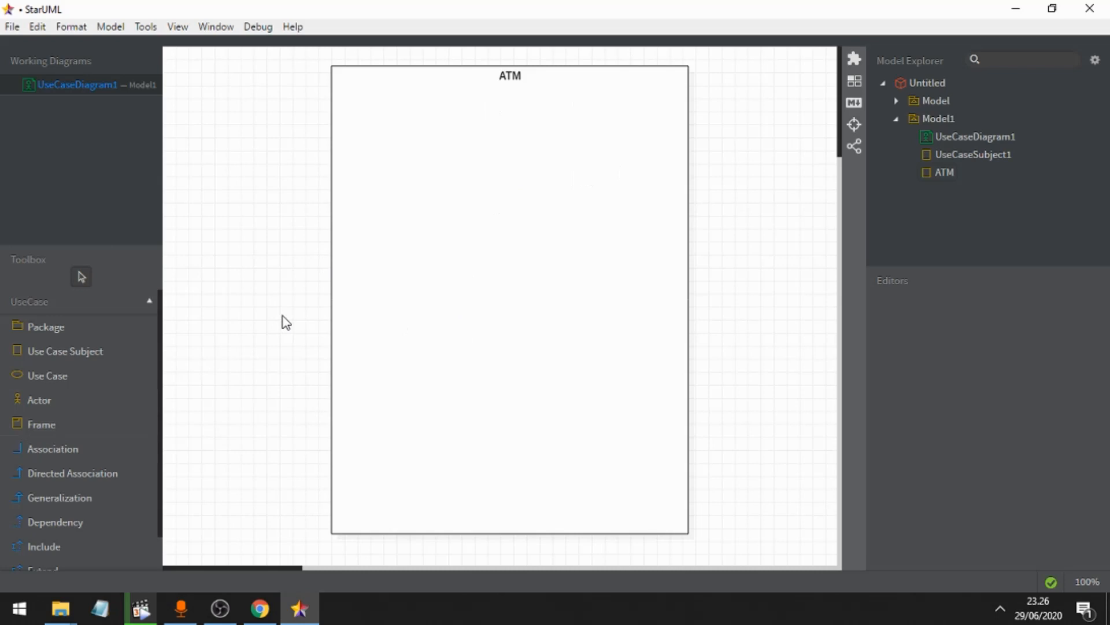
# Step: Place three actors around the ATM subject: one at its upper left, one at its right and one at its lower left
pyautogui.click(39, 402)
pyautogui.click(246, 213)
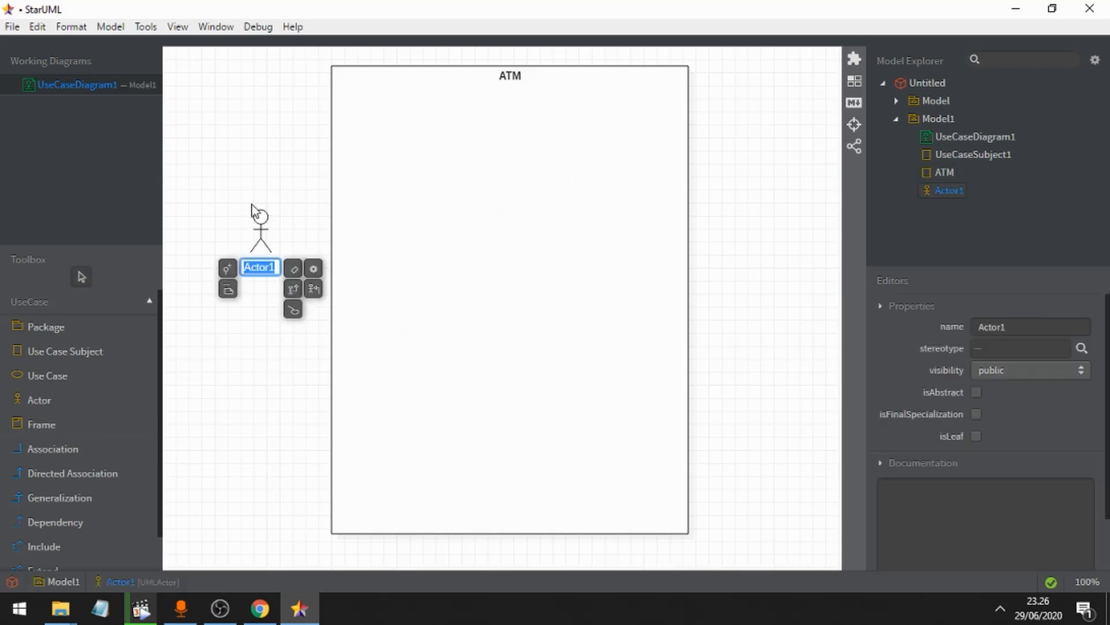
pyautogui.click(47, 401)
pyautogui.click(762, 271)
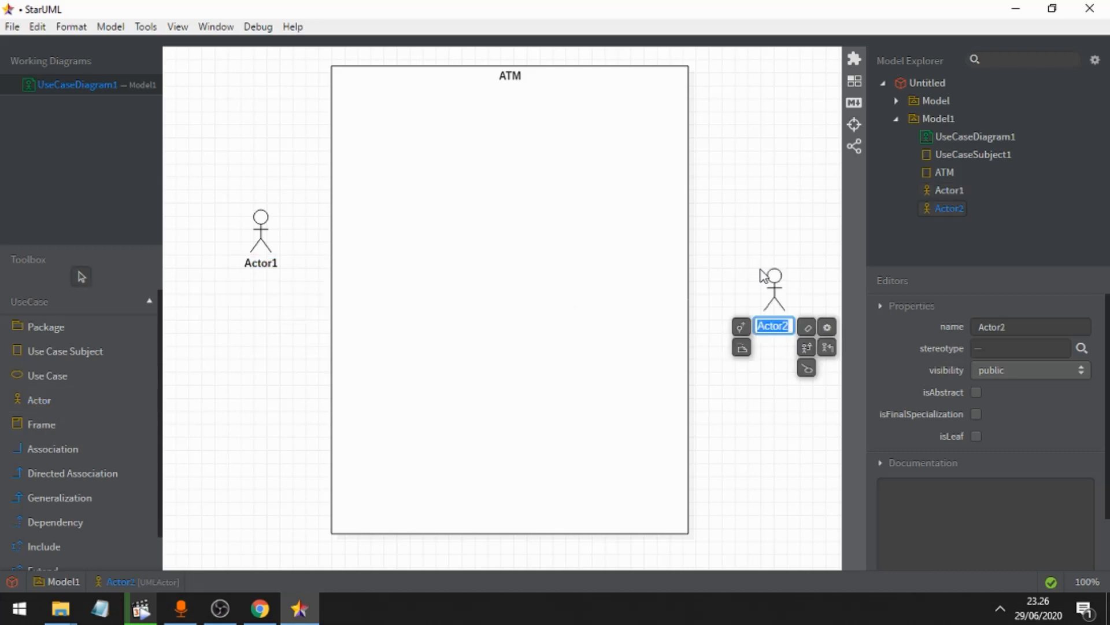
pyautogui.click(42, 400)
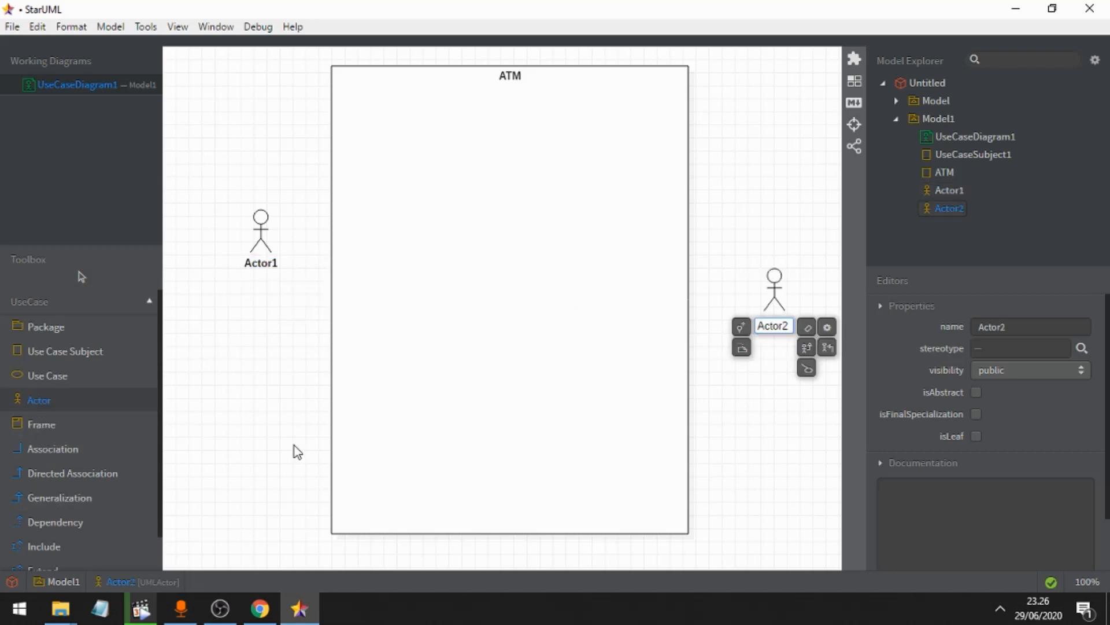
pyautogui.click(260, 490)
# Step: Reposition the three actors beside the ATM subject, keeping Actor1 and Actor3 to its left and Actor2 to its right
pyautogui.moveTo(282, 504); pyautogui.dragTo(253, 463)
pyautogui.moveTo(775, 287); pyautogui.dragTo(759, 252)
pyautogui.moveTo(259, 248); pyautogui.dragTo(247, 249)
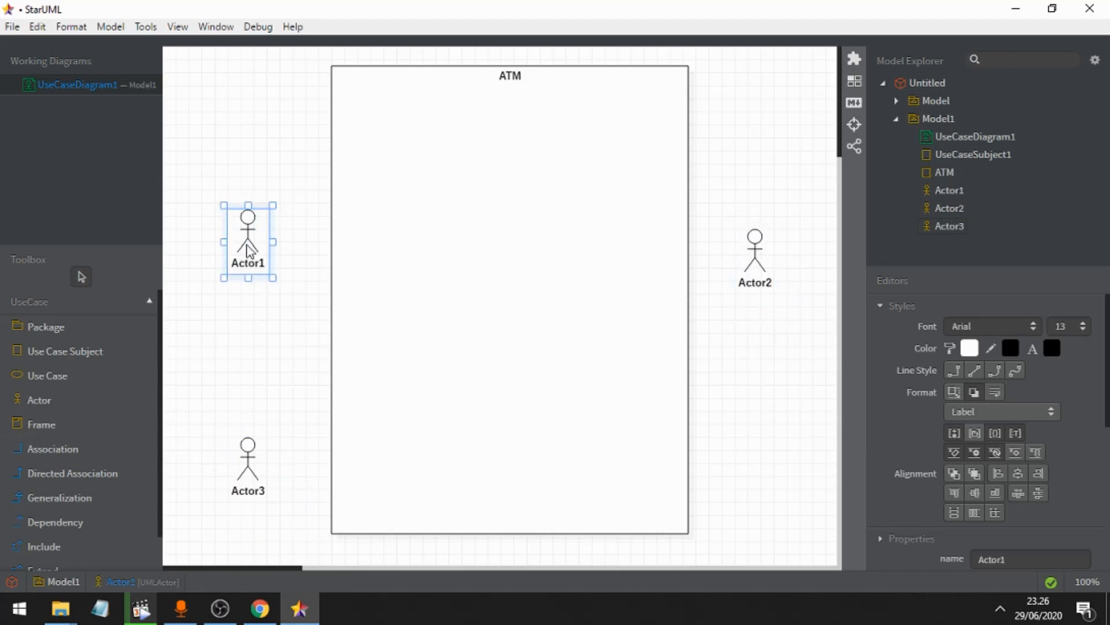
pyautogui.moveTo(248, 470); pyautogui.dragTo(261, 469)
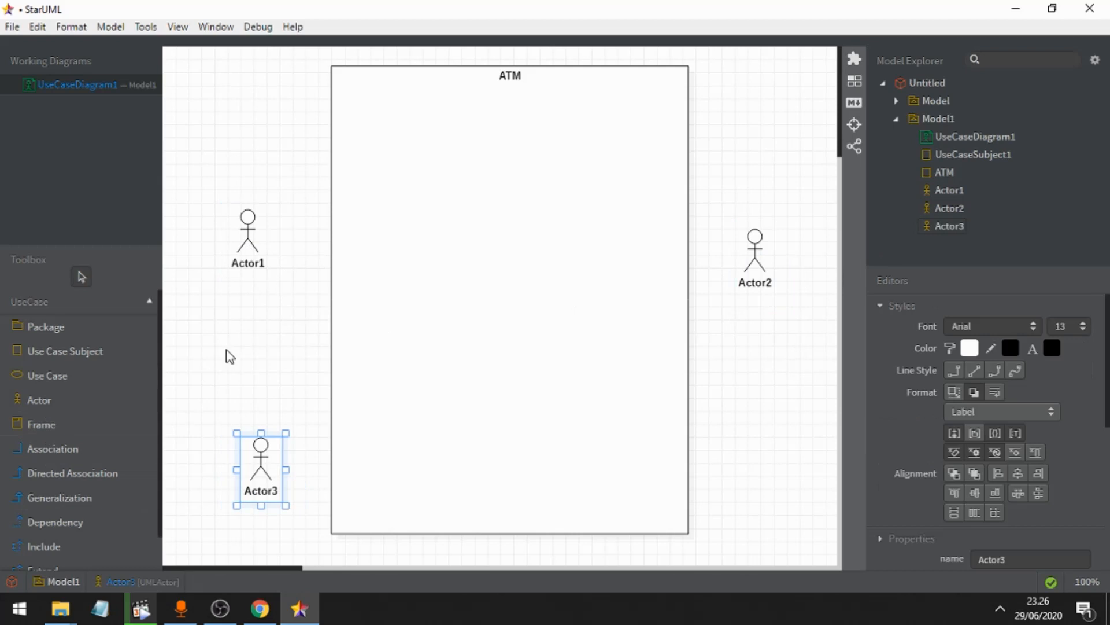
pyautogui.moveTo(763, 247); pyautogui.dragTo(757, 280)
pyautogui.click(752, 385)
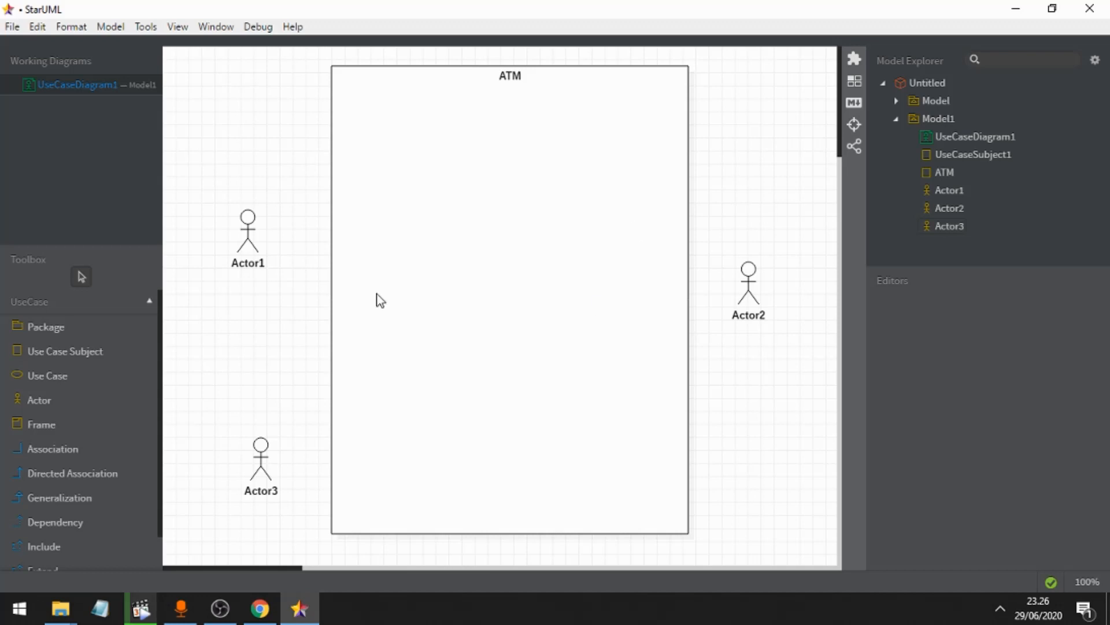
# Step: Rename Actor1 as NASABAH and Actor2 as BANK
pyautogui.doubleClick(249, 266)
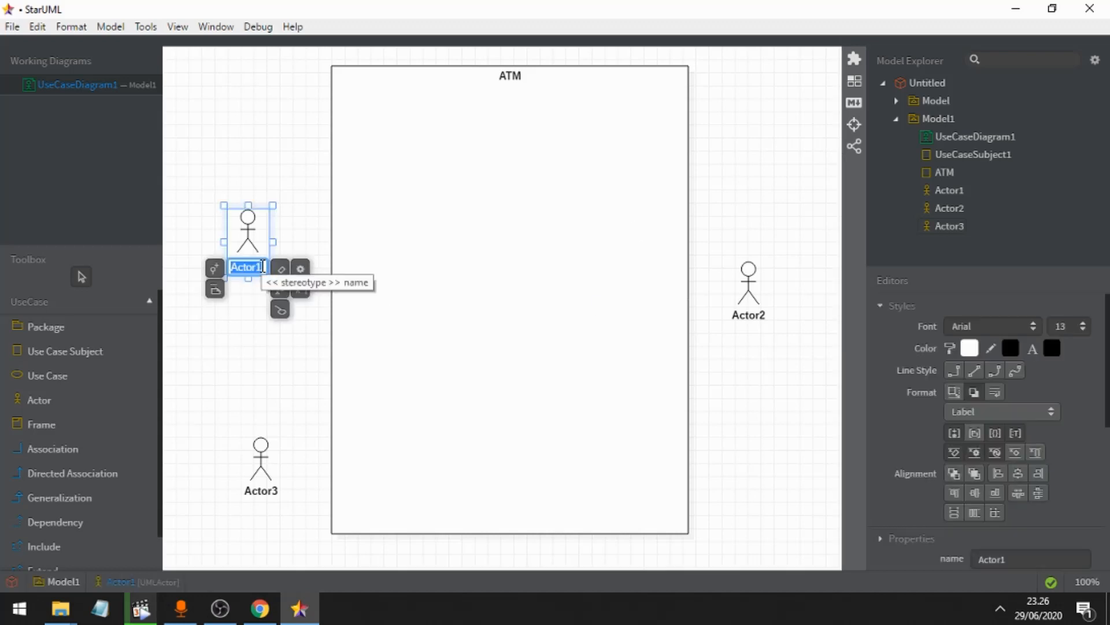
pyautogui.write('NASABAH')
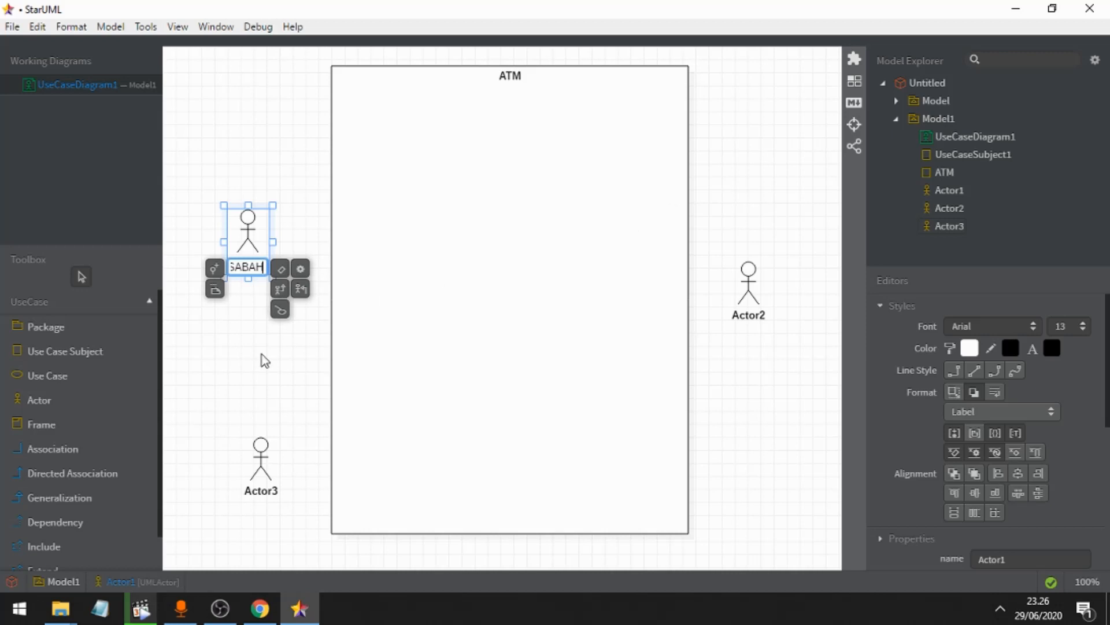
pyautogui.click(299, 354)
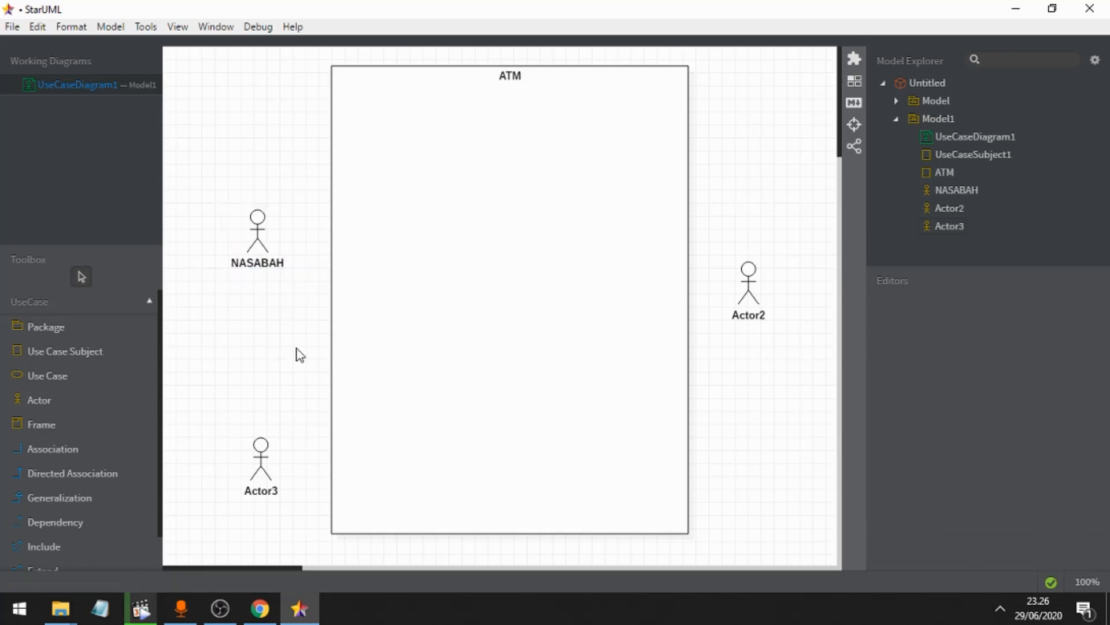
pyautogui.click(746, 321)
pyautogui.doubleClick(751, 319)
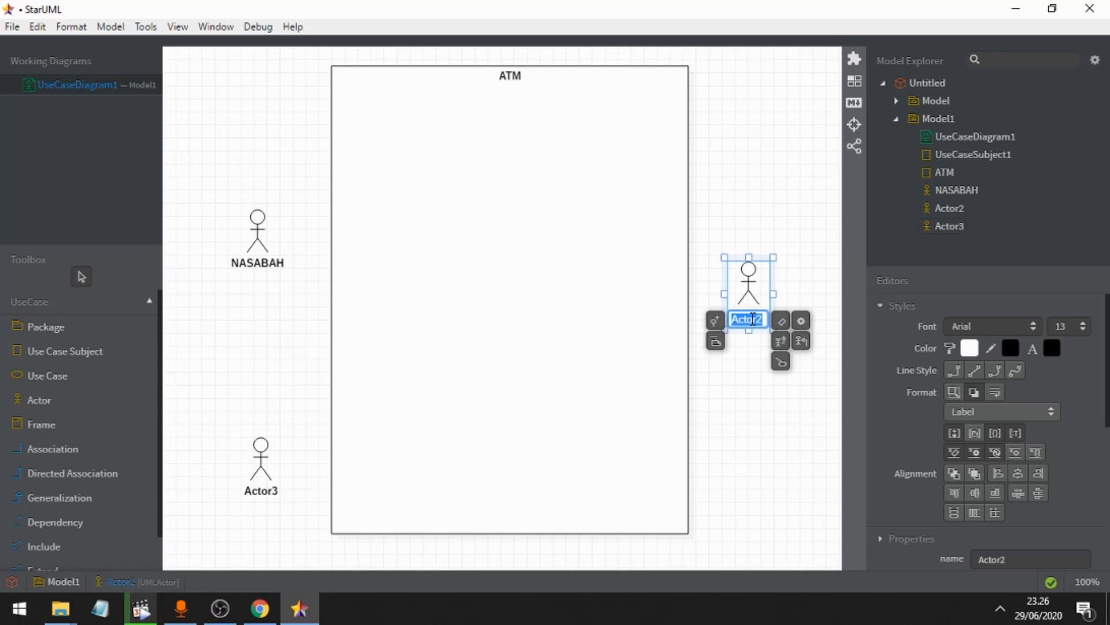
pyautogui.write('BANK')
# Step: Rename Actor3 as TEKNISI
pyautogui.doubleClick(257, 497)
pyautogui.write('TKK')
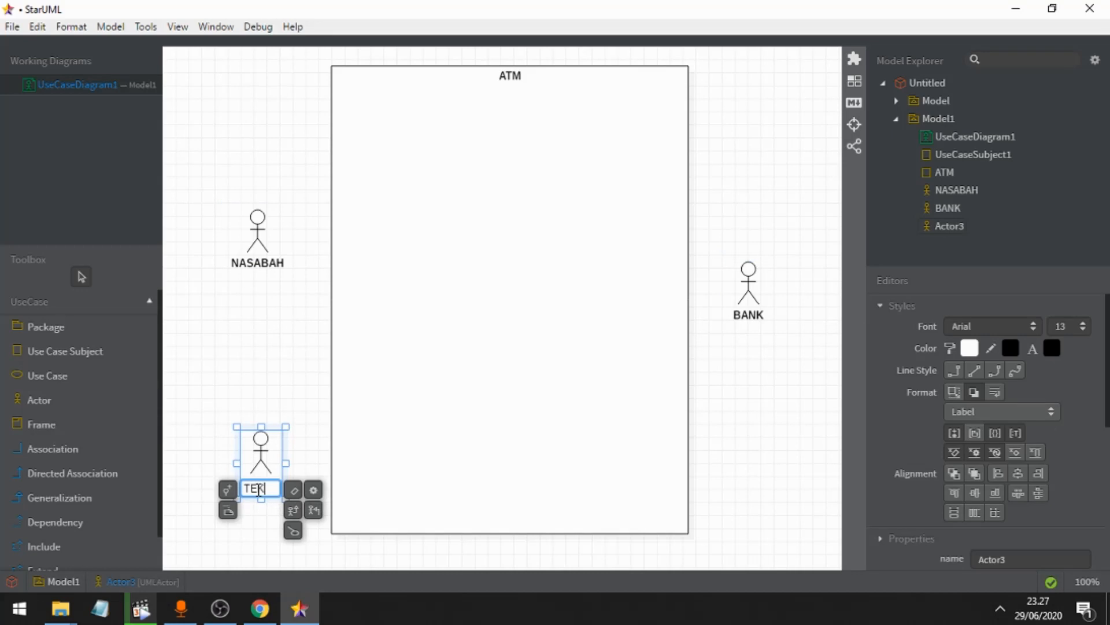
pyautogui.write('NISI')
pyautogui.click(249, 354)
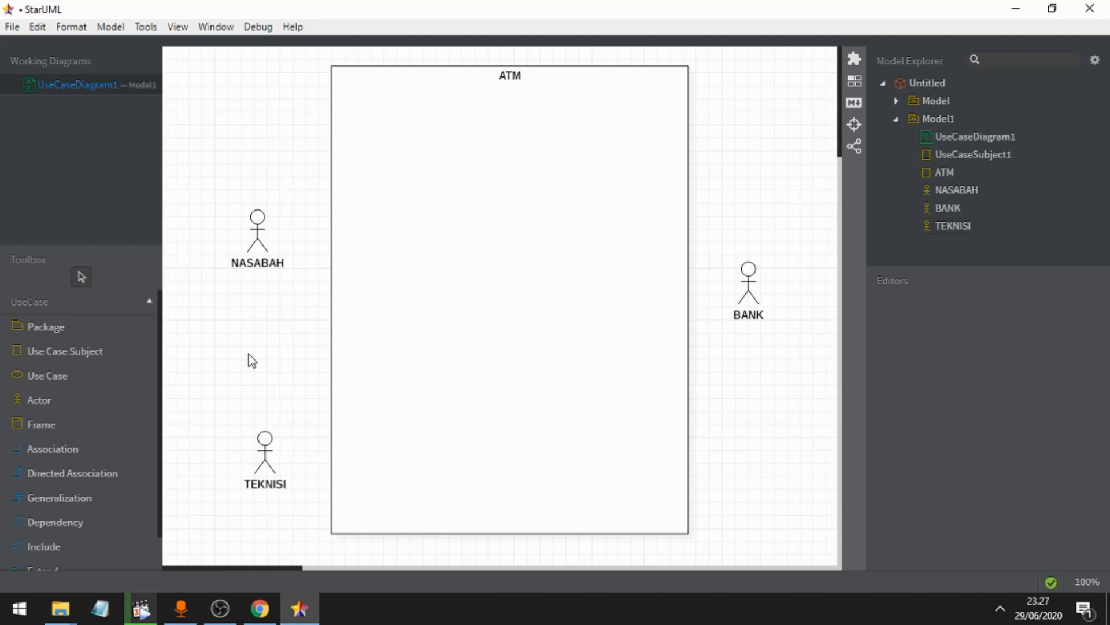
# Step: Add a use case named Login inside the ATM subject and position it in the upper left part
pyautogui.click(60, 383)
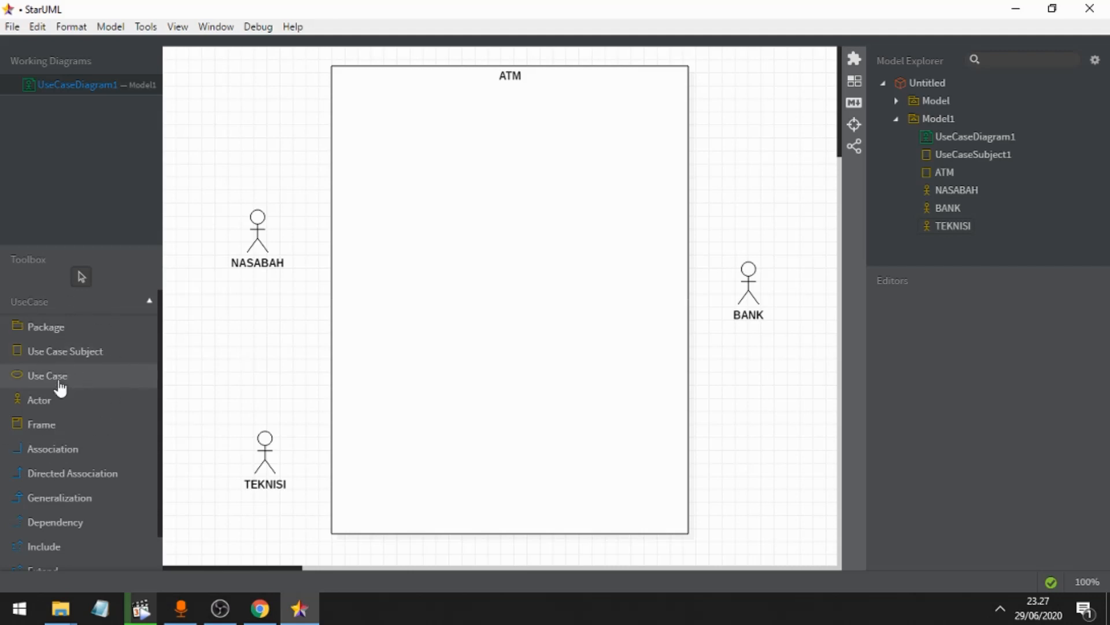
pyautogui.click(410, 165)
pyautogui.moveTo(442, 161)
pyautogui.mouseDown()
pyautogui.moveTo(417, 156)
pyautogui.moveTo(439, 165)
pyautogui.mouseUp()
pyautogui.click(440, 173)
pyautogui.doubleClick(440, 173)
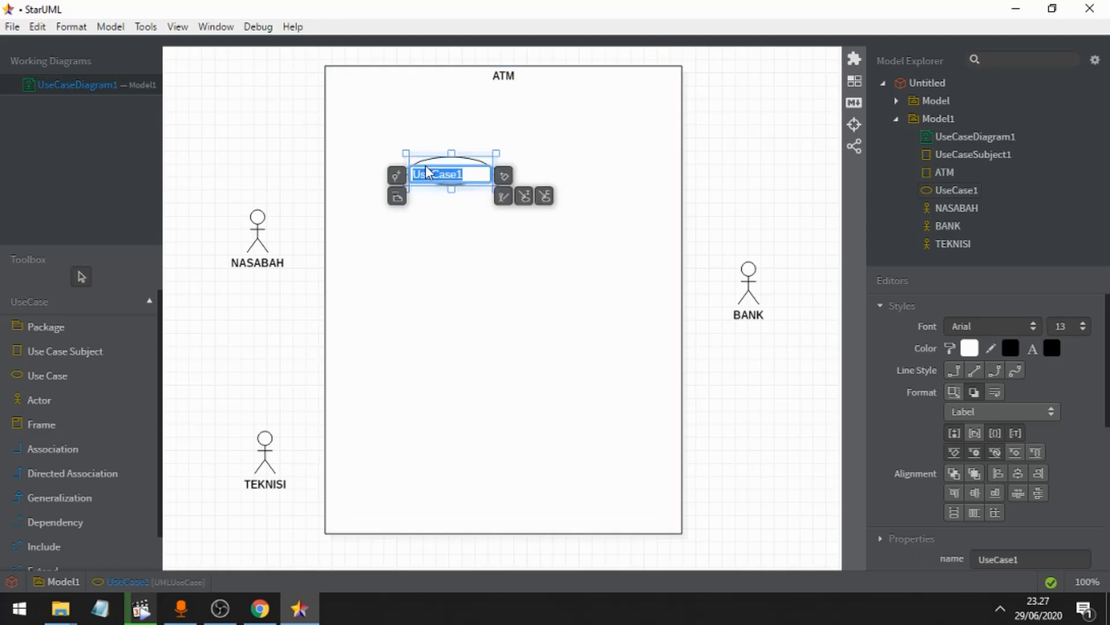
pyautogui.press('BackSpace')
pyautogui.write('Login')
pyautogui.press('Return')
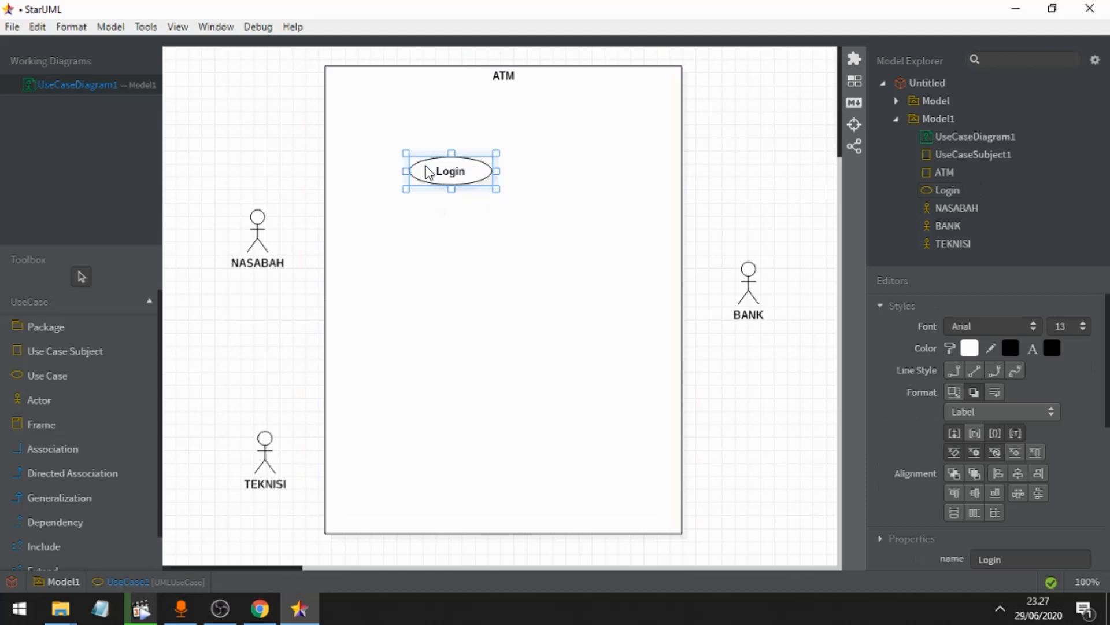
pyautogui.moveTo(443, 214); pyautogui.dragTo(429, 192)
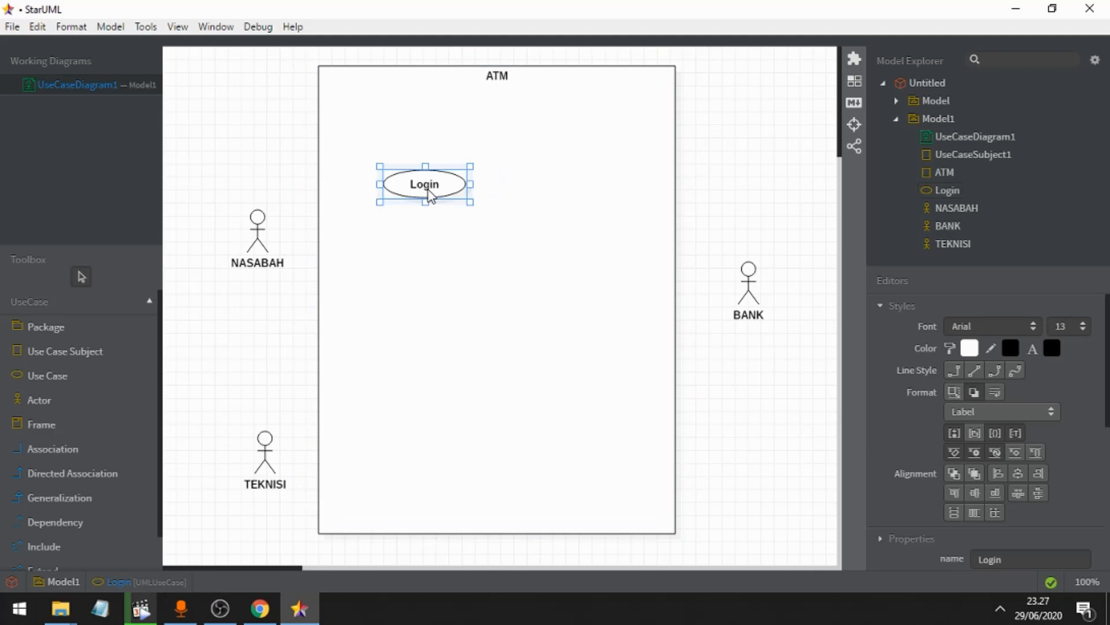
pyautogui.click(452, 280)
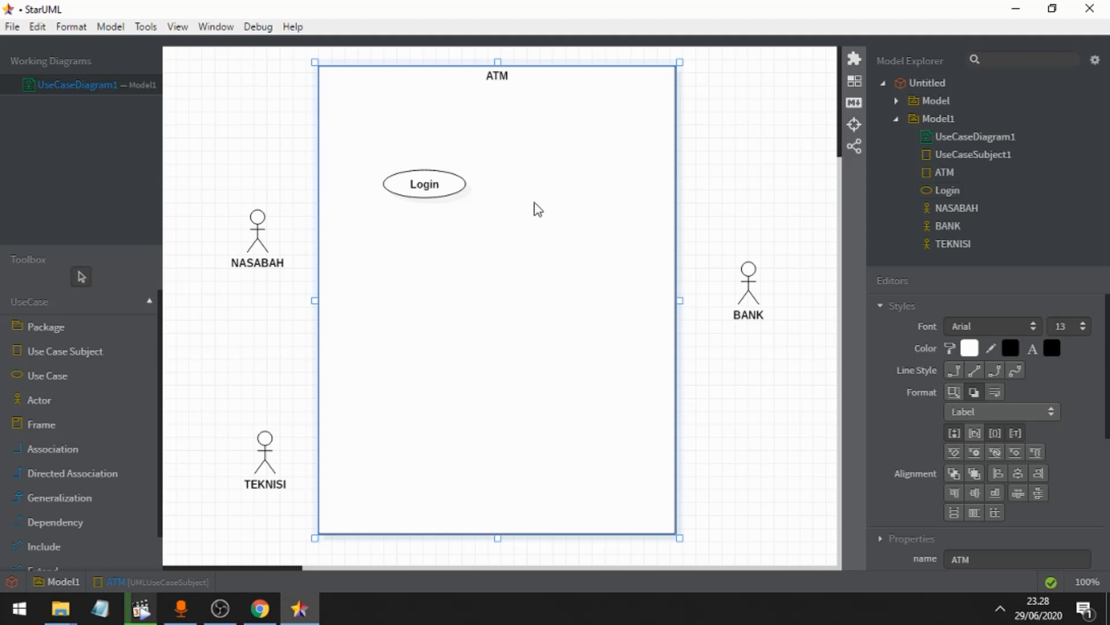
# Step: Add a use case named Verifikasi Password inside the ATM subject, to the upper right of Login
pyautogui.click(79, 377)
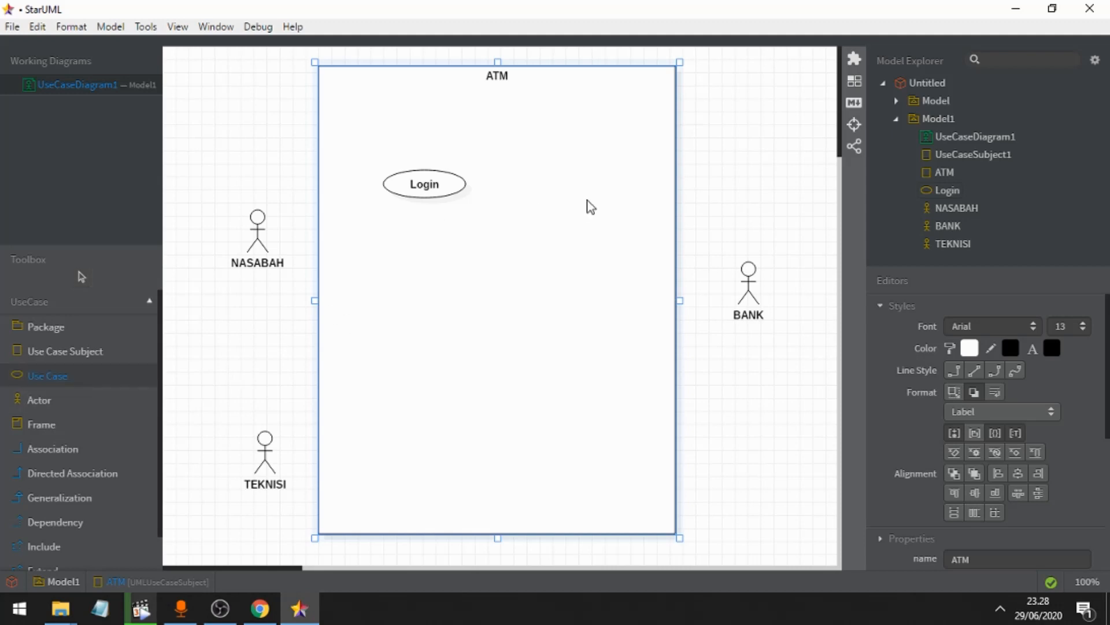
pyautogui.click(541, 139)
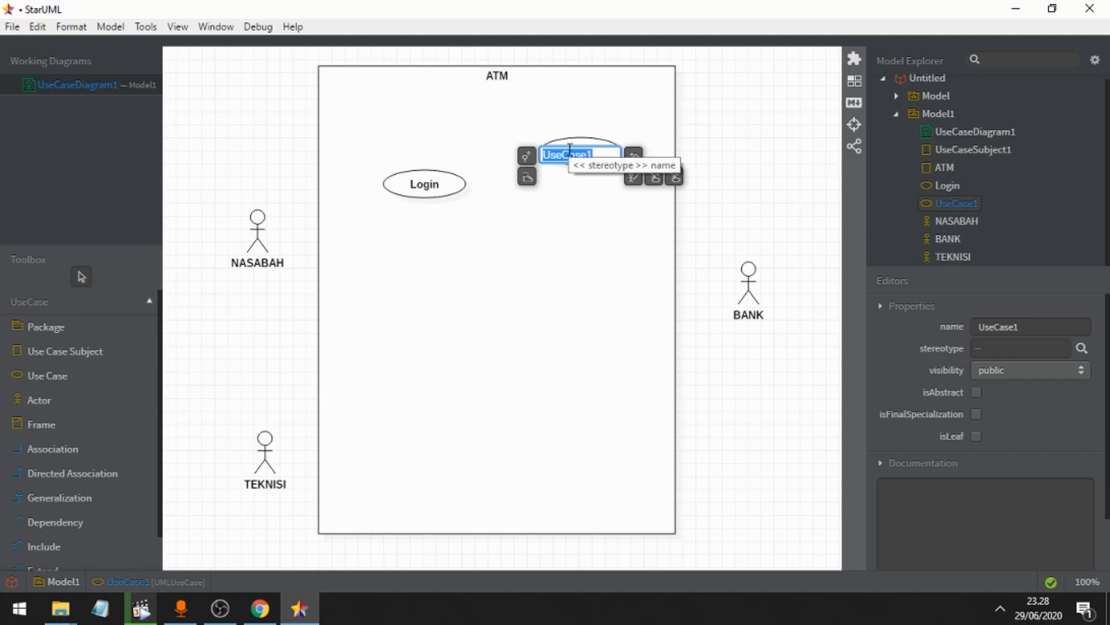
pyautogui.write('Verifikasi pasw')
pyautogui.press('BackSpace')
pyautogui.press('BackSpace')
pyautogui.press('BackSpace')
pyautogui.press('BackSpace')
pyautogui.write('Password')
pyautogui.click(584, 173)
# Step: Move Verifikasi Password up towards the ATM title and shift Login slightly left and down
pyautogui.moveTo(570, 154); pyautogui.dragTo(541, 149)
pyautogui.click(435, 188)
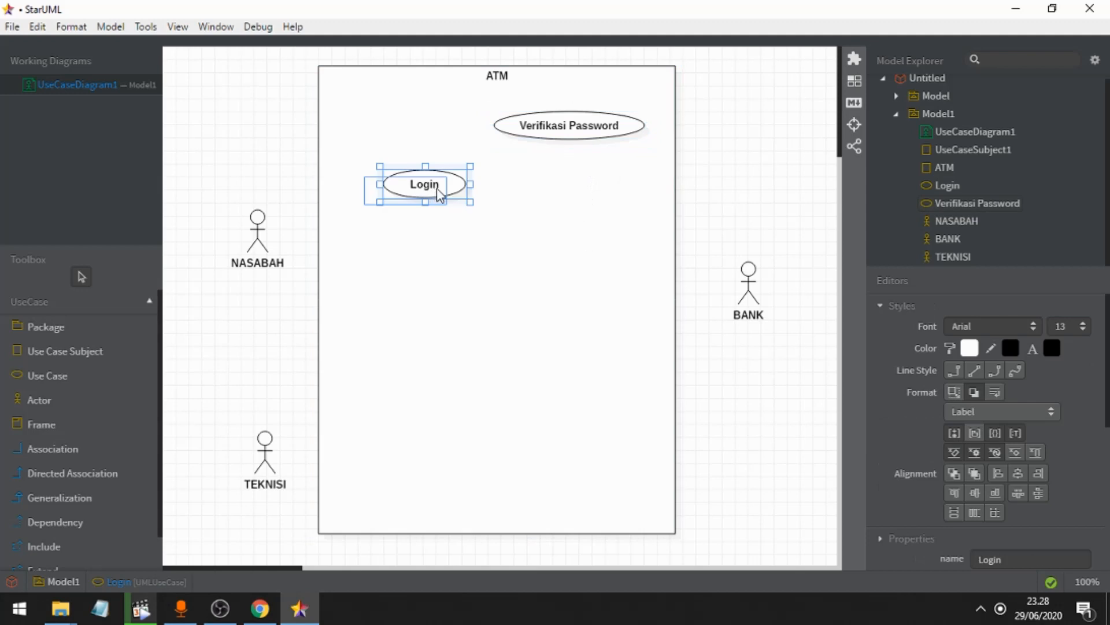
pyautogui.moveTo(435, 188); pyautogui.dragTo(415, 194)
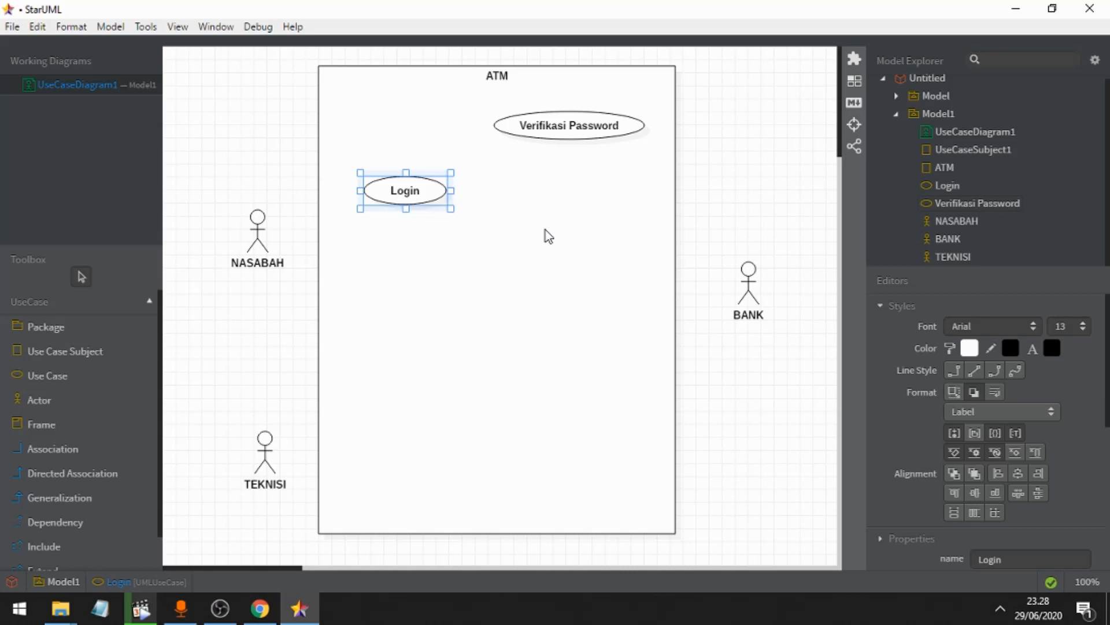
# Step: Add a small use case subject named Error Password inside ATM, below Verifikasi Password, and select it
pyautogui.click(87, 351)
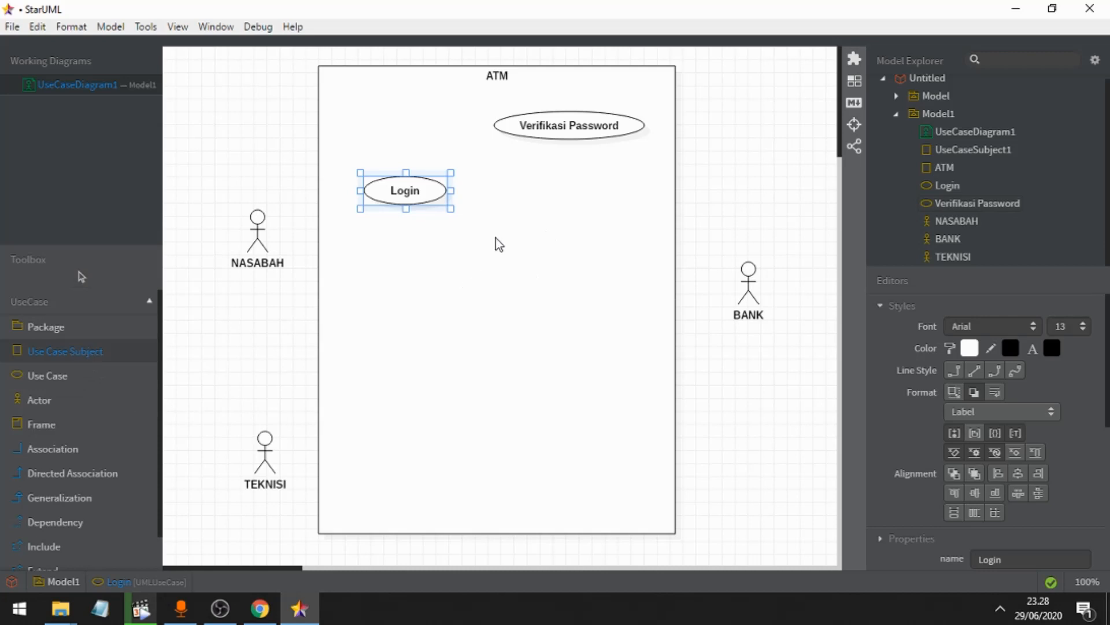
pyautogui.moveTo(513, 215); pyautogui.dragTo(539, 215)
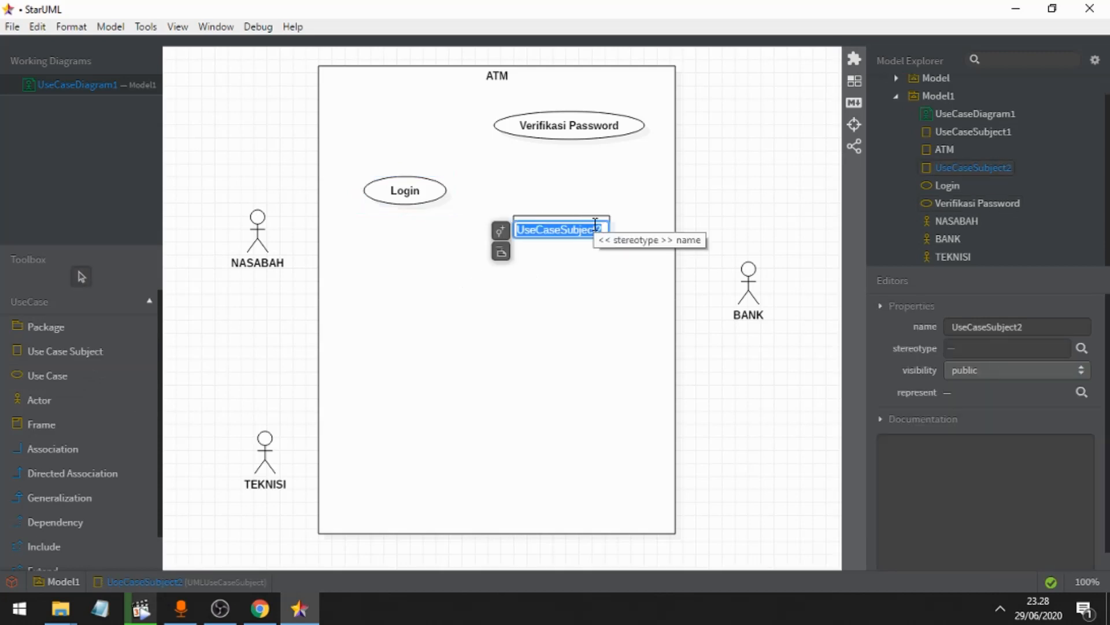
pyautogui.write('Er')
pyautogui.write('rro')
pyautogui.press('BackSpace')
pyautogui.press('BackSpace')
pyautogui.write('o')
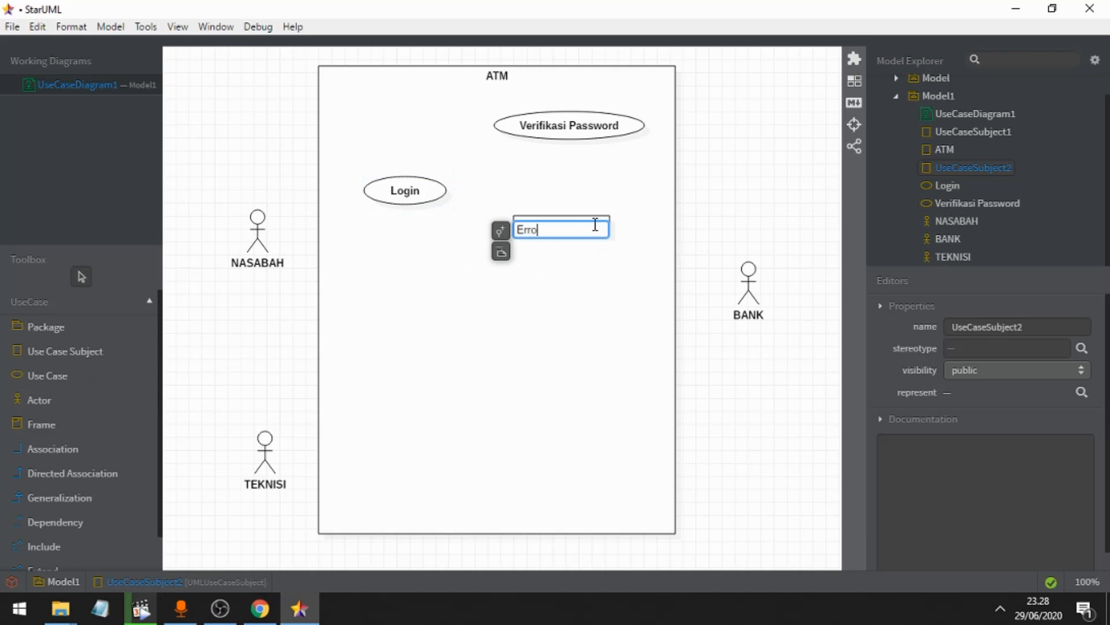
pyautogui.write('r Password')
pyautogui.click(592, 272)
pyautogui.click(567, 228)
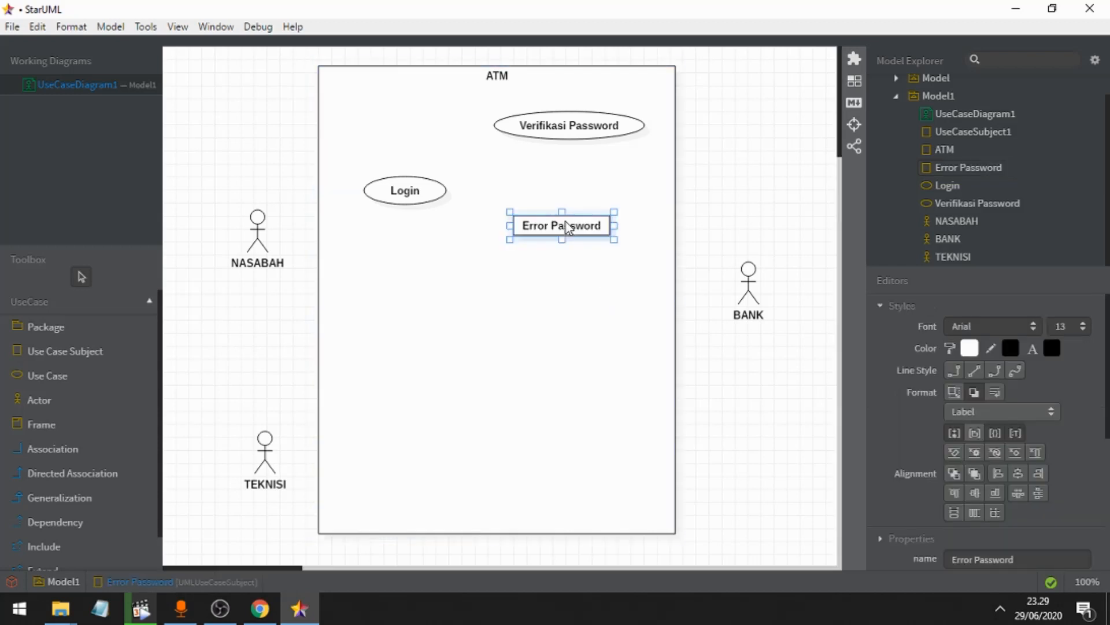
# Step: Replace the Error Password subject inside ATM with a use case named Erorr Password
pyautogui.press('Delete')
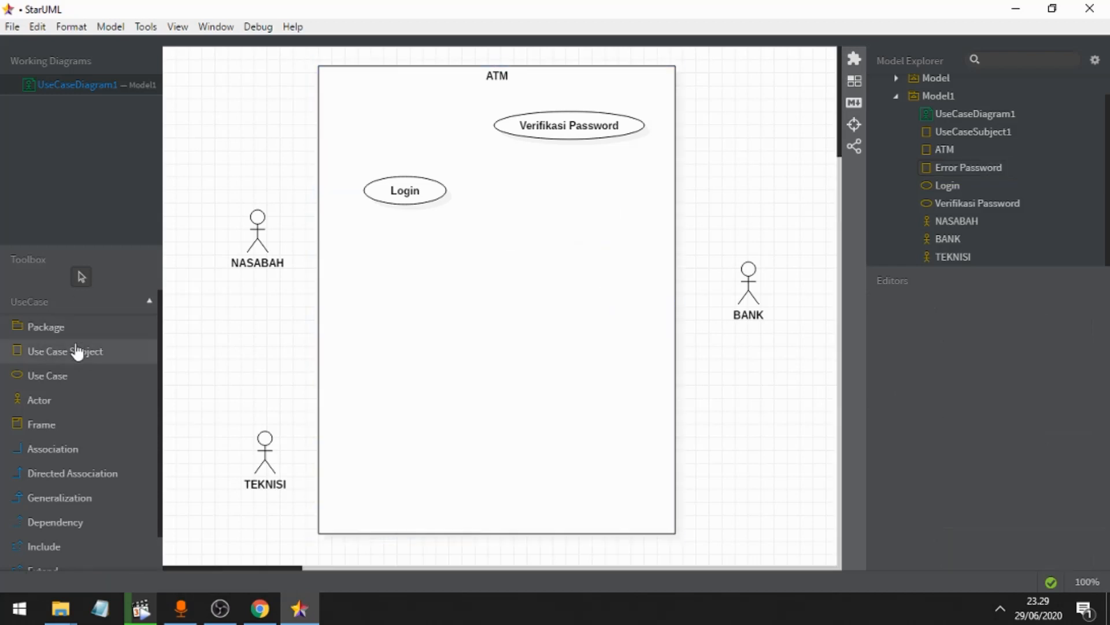
pyautogui.click(52, 377)
pyautogui.click(555, 218)
pyautogui.write('Erorr Password')
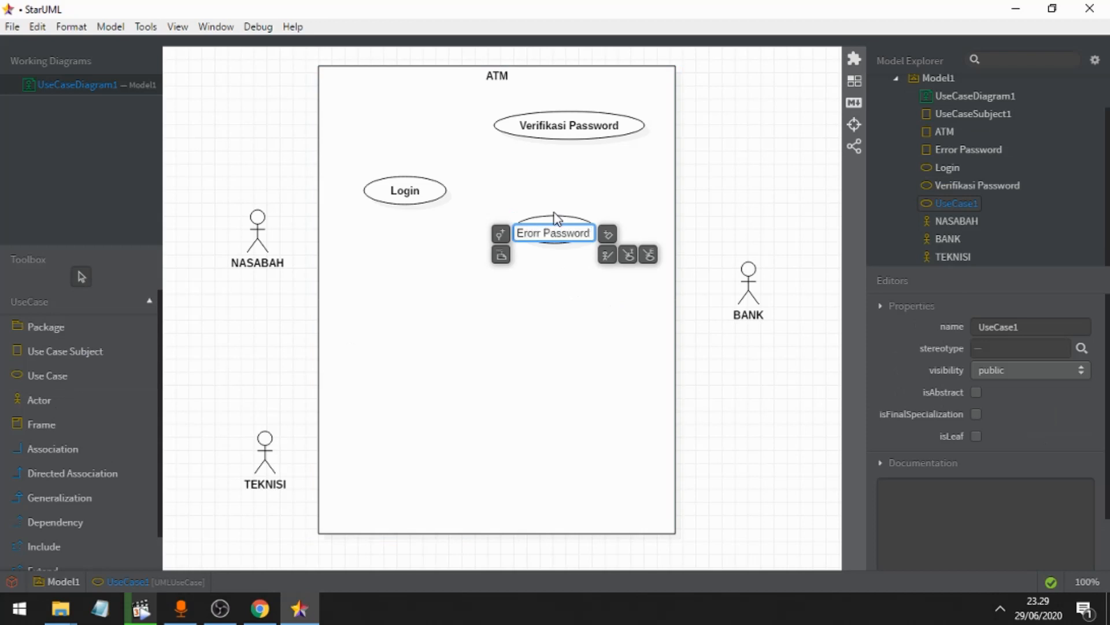
pyautogui.click(522, 295)
# Step: Position the Erorr Password use case directly below Verifikasi Password, slightly lower than Login
pyautogui.click(579, 240)
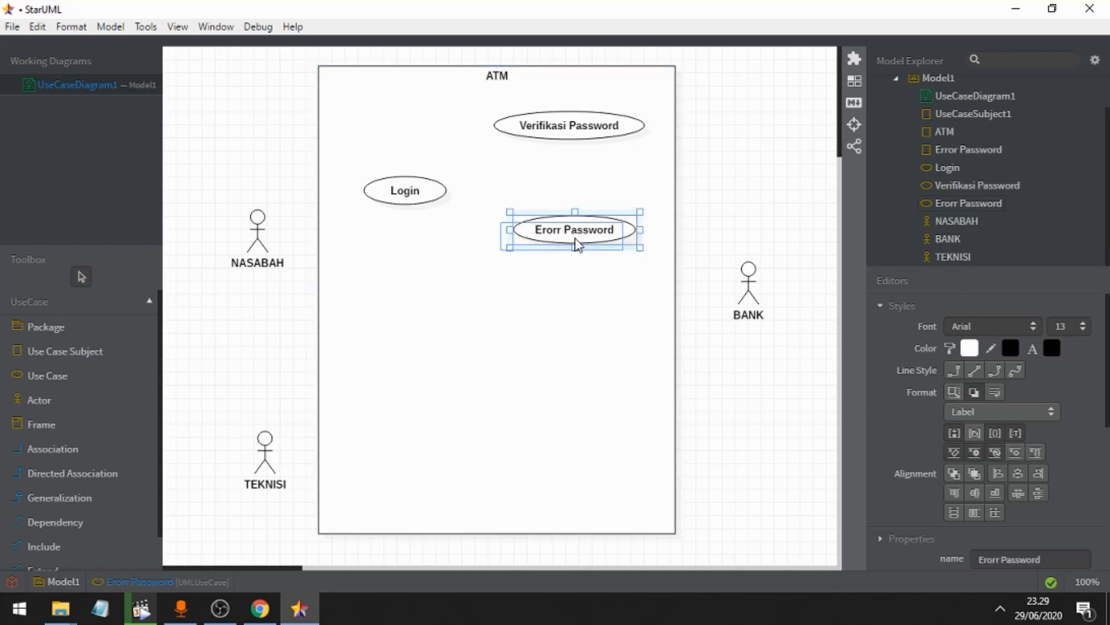
pyautogui.moveTo(576, 243); pyautogui.dragTo(577, 244)
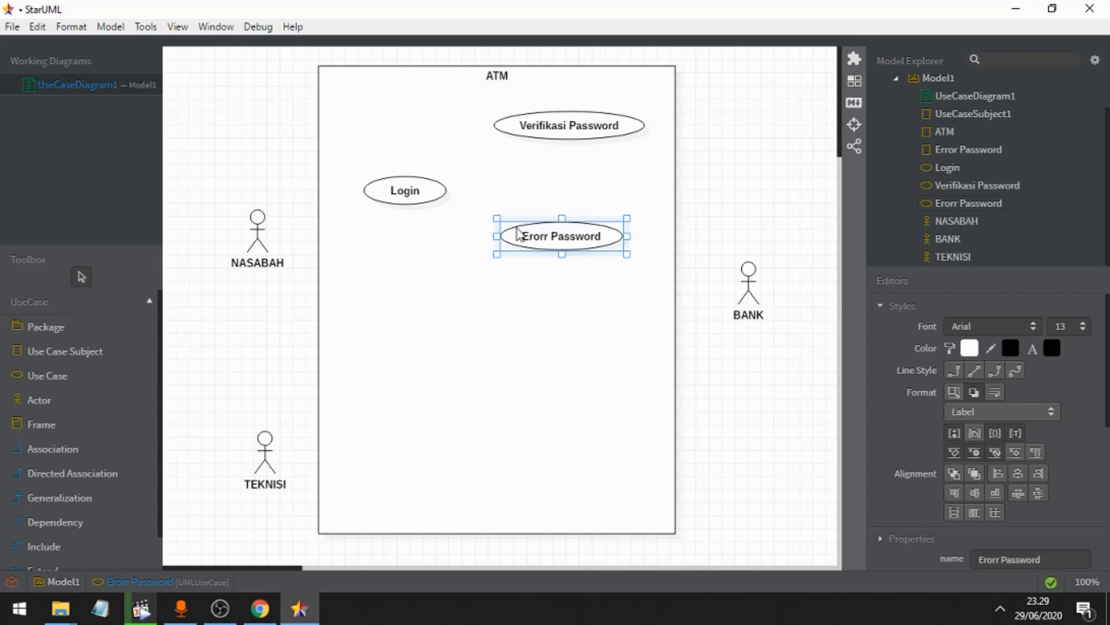
pyautogui.moveTo(546, 242); pyautogui.dragTo(562, 226)
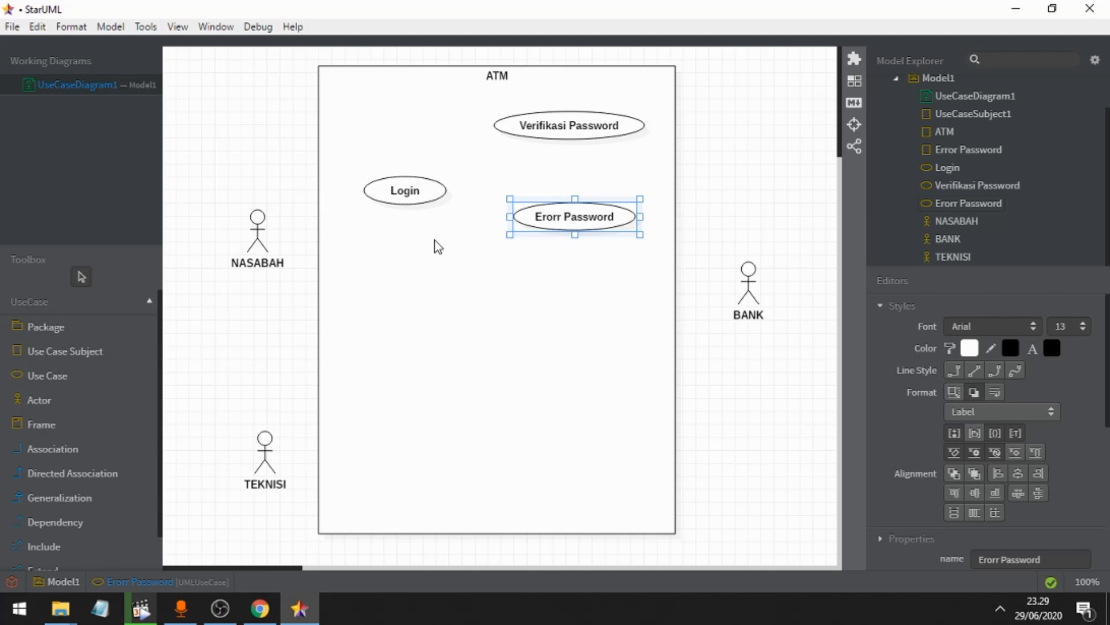
# Step: Add a use case named Cek saldo inside ATM and align it below Login
pyautogui.click(118, 376)
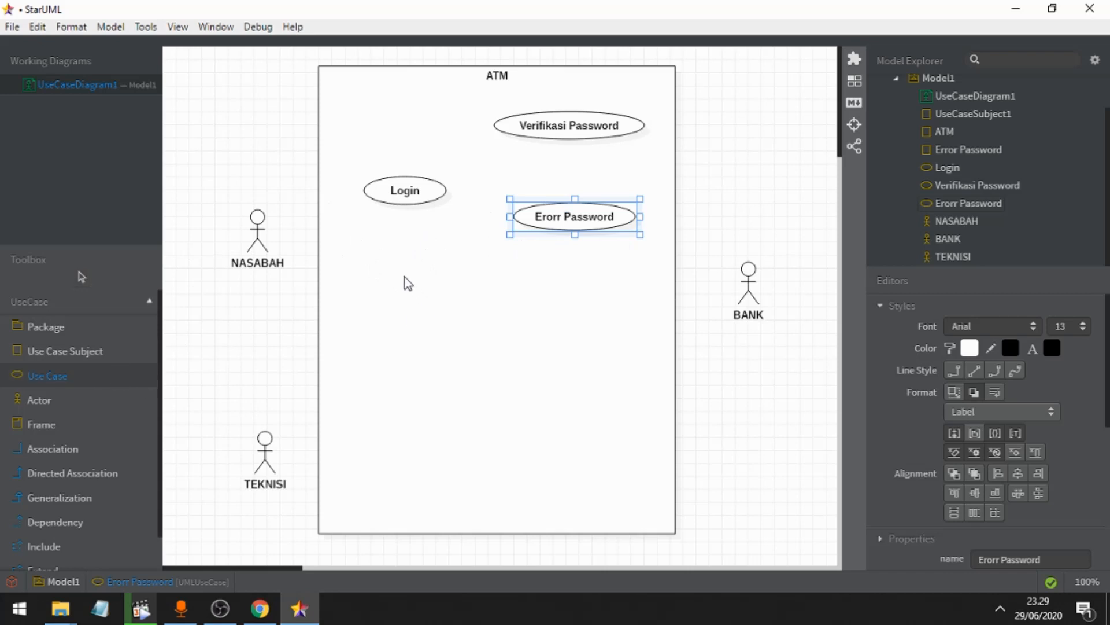
pyautogui.click(389, 272)
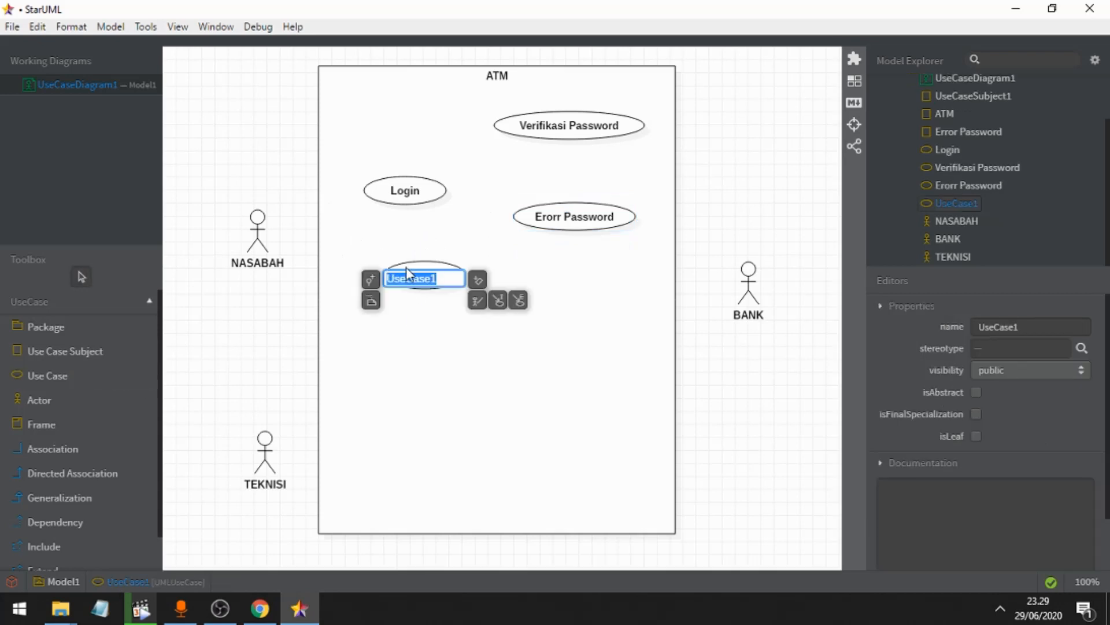
pyautogui.write('Cek saldo')
pyautogui.click(431, 301)
pyautogui.moveTo(429, 284); pyautogui.dragTo(415, 267)
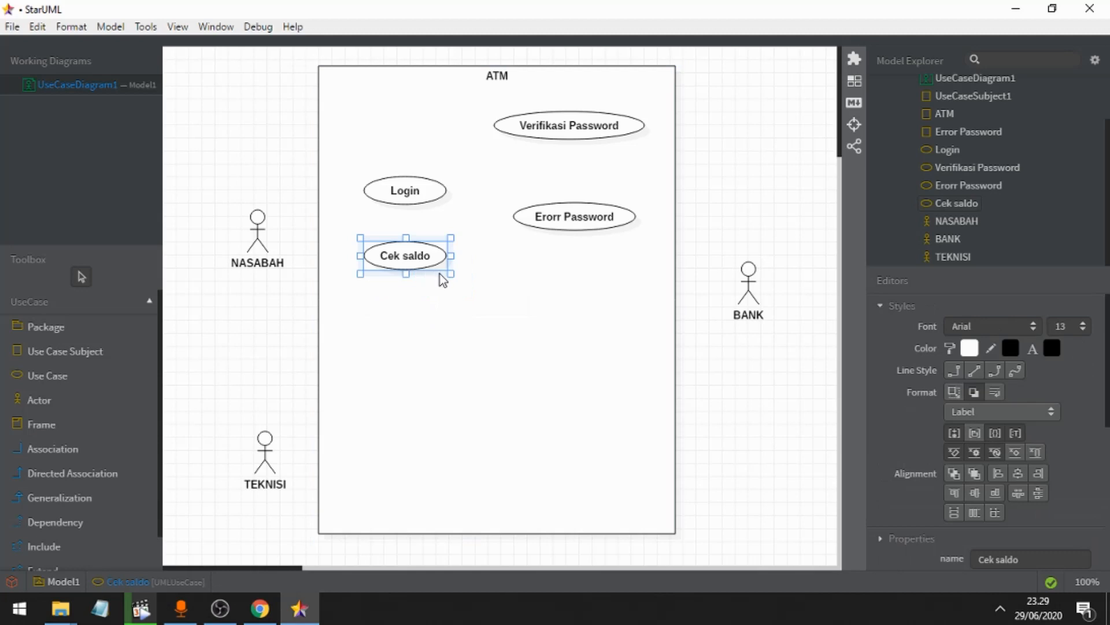
# Step: Add a use case named Setor Tunai inside ATM, below Cek saldo
pyautogui.click(62, 375)
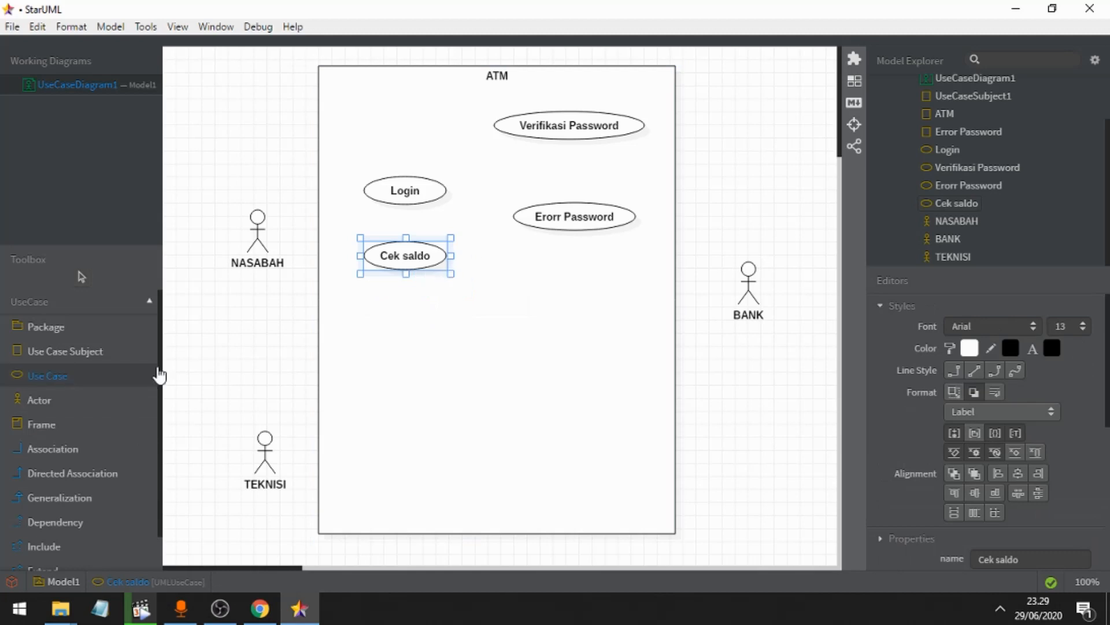
pyautogui.click(390, 301)
pyautogui.write('Se')
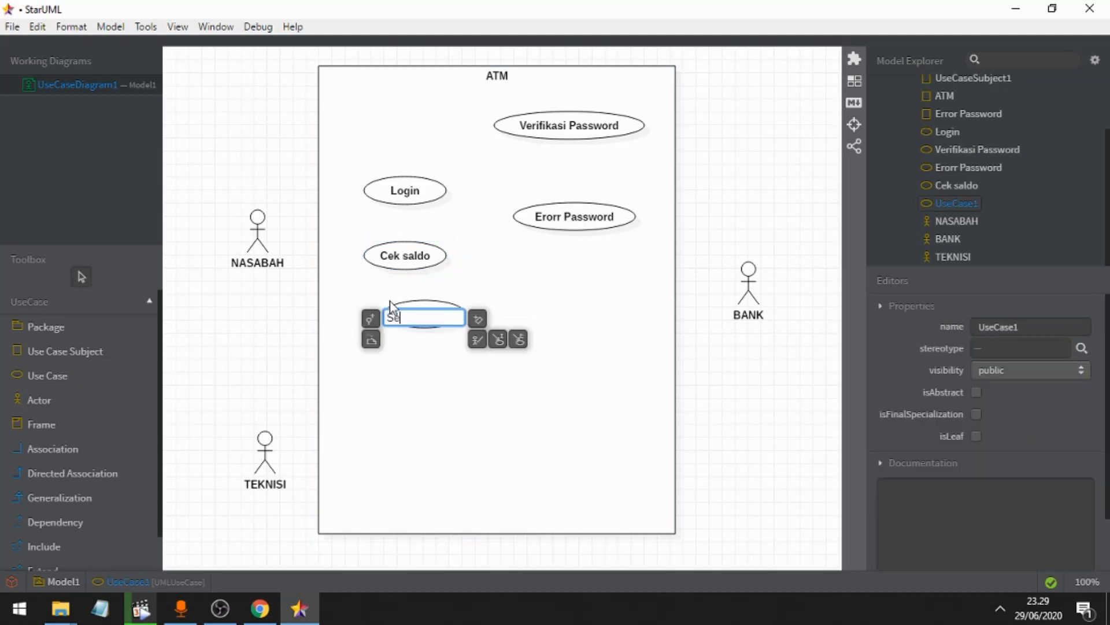
pyautogui.write('tor Tunai')
pyautogui.click(491, 469)
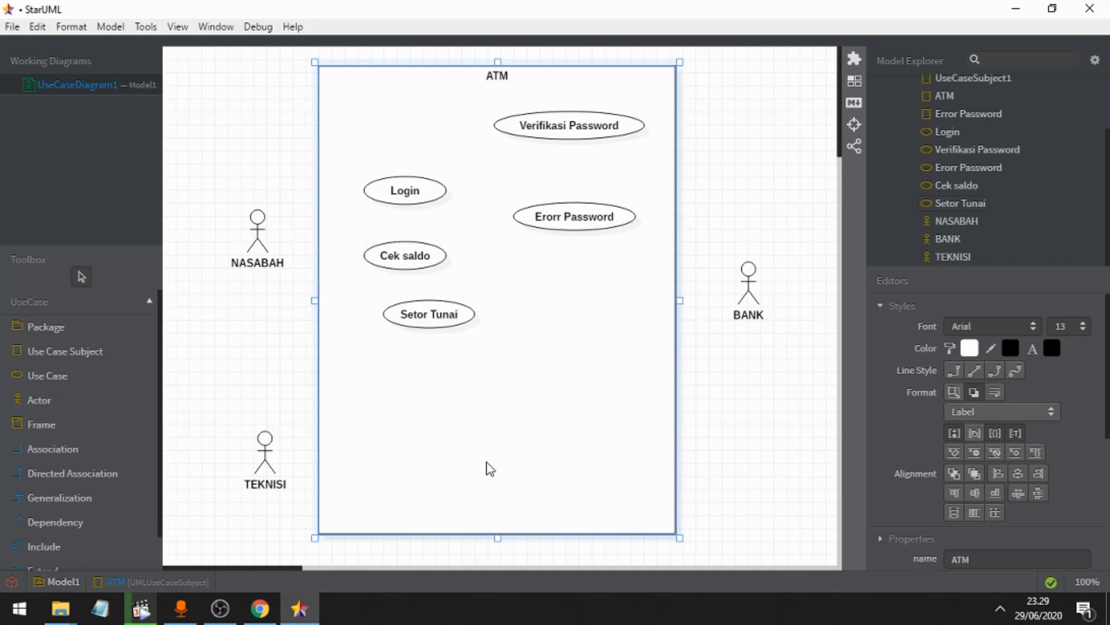
# Step: Add a use case named Tarik Dana inside ATM, below Setor Tunai
pyautogui.click(99, 376)
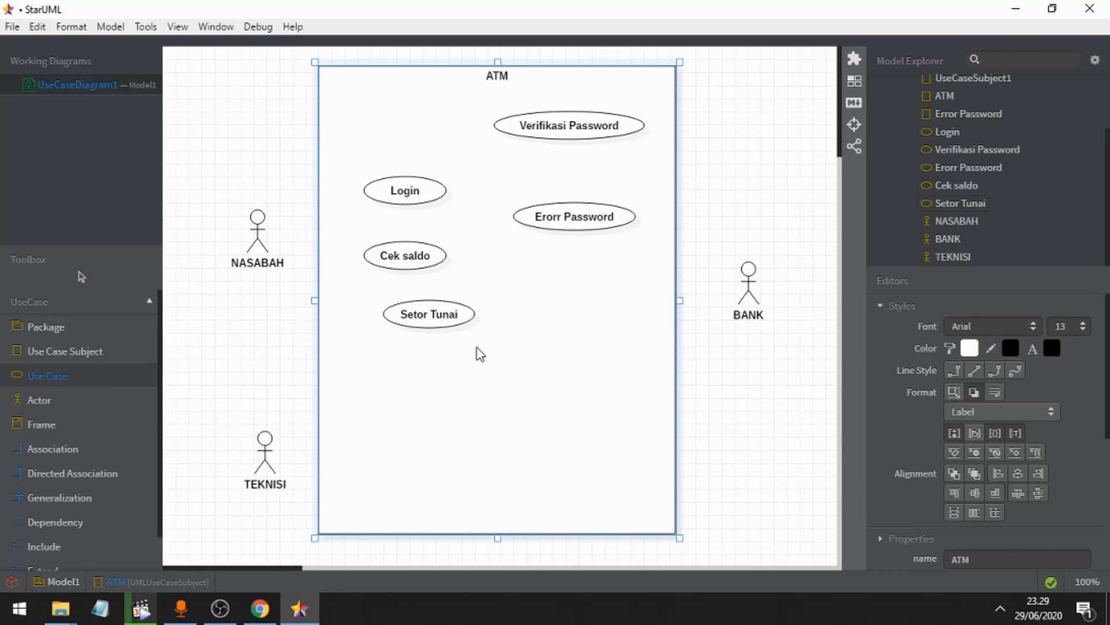
pyautogui.click(415, 356)
pyautogui.write('Tarik DA')
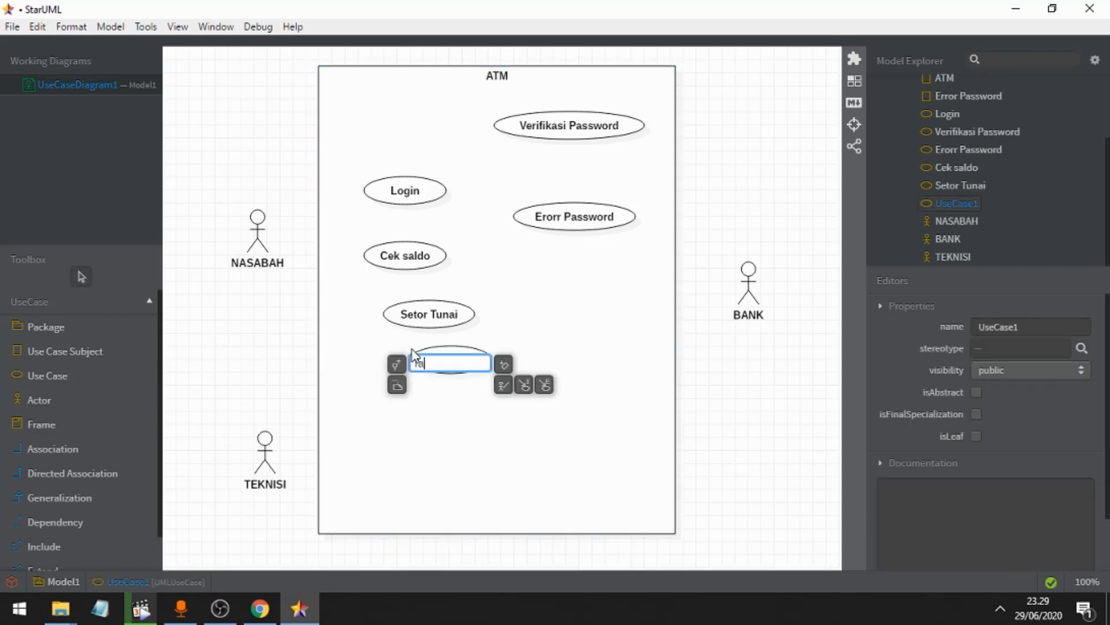
pyautogui.press('BackSpace')
pyautogui.write('ana')
pyautogui.click(440, 414)
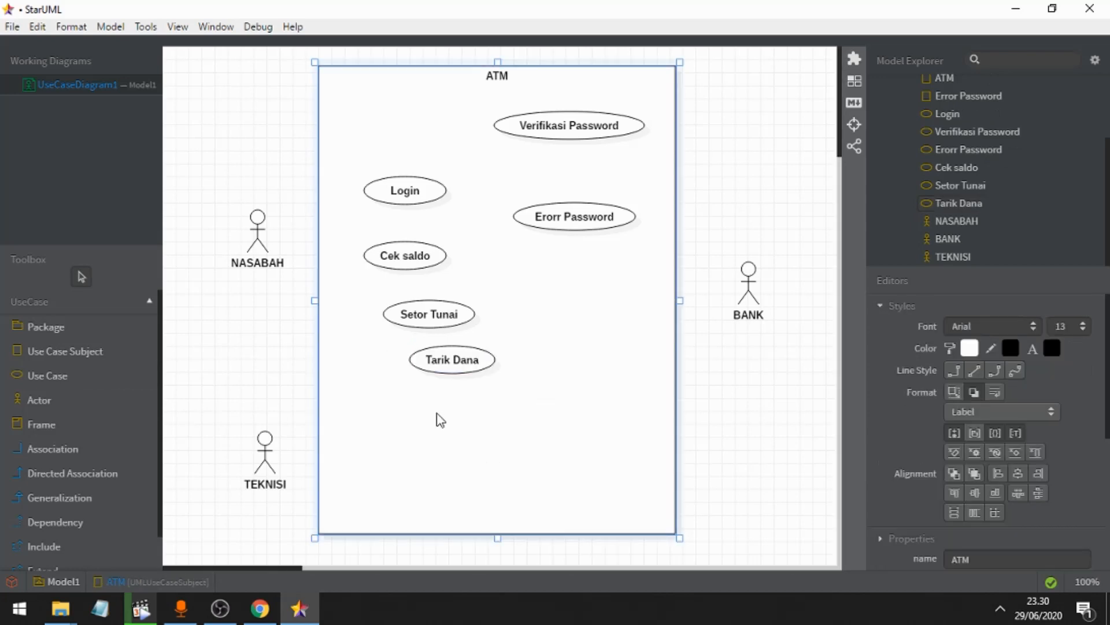
# Step: Move Setor Tunai and Tarik Dana so their left edges line up in a column under Cek saldo
pyautogui.click(462, 362)
pyautogui.moveTo(463, 362); pyautogui.dragTo(431, 356)
pyautogui.moveTo(439, 318); pyautogui.dragTo(419, 297)
pyautogui.moveTo(427, 358); pyautogui.dragTo(414, 345)
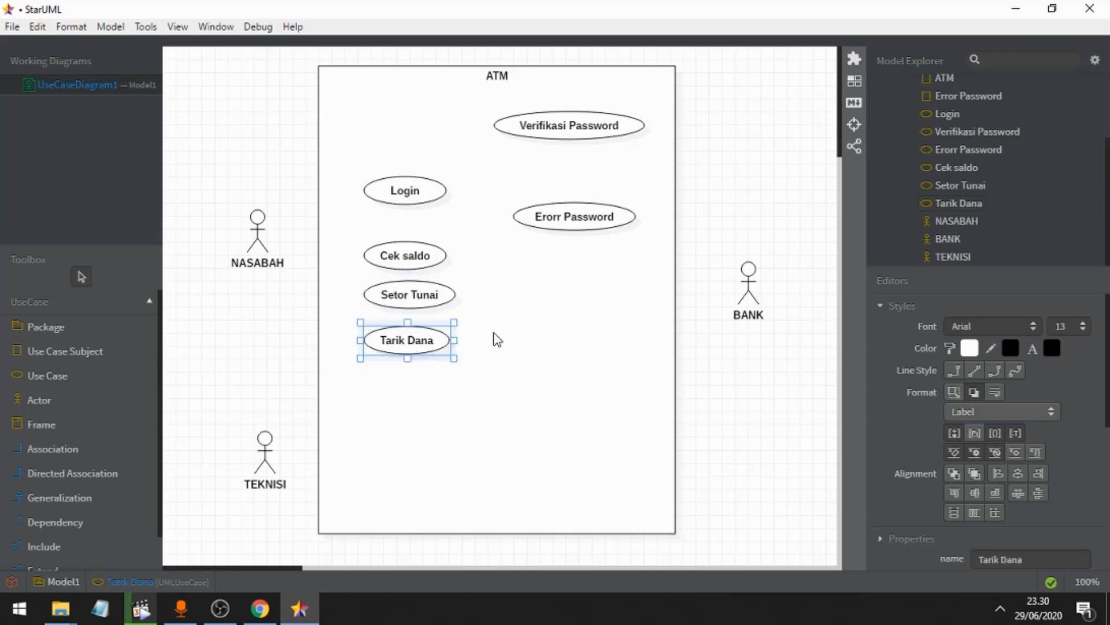
pyautogui.click(459, 308)
# Step: Add a use case named Tranfer Dana below Tarik Dana and align it with the column of use cases
pyautogui.click(81, 381)
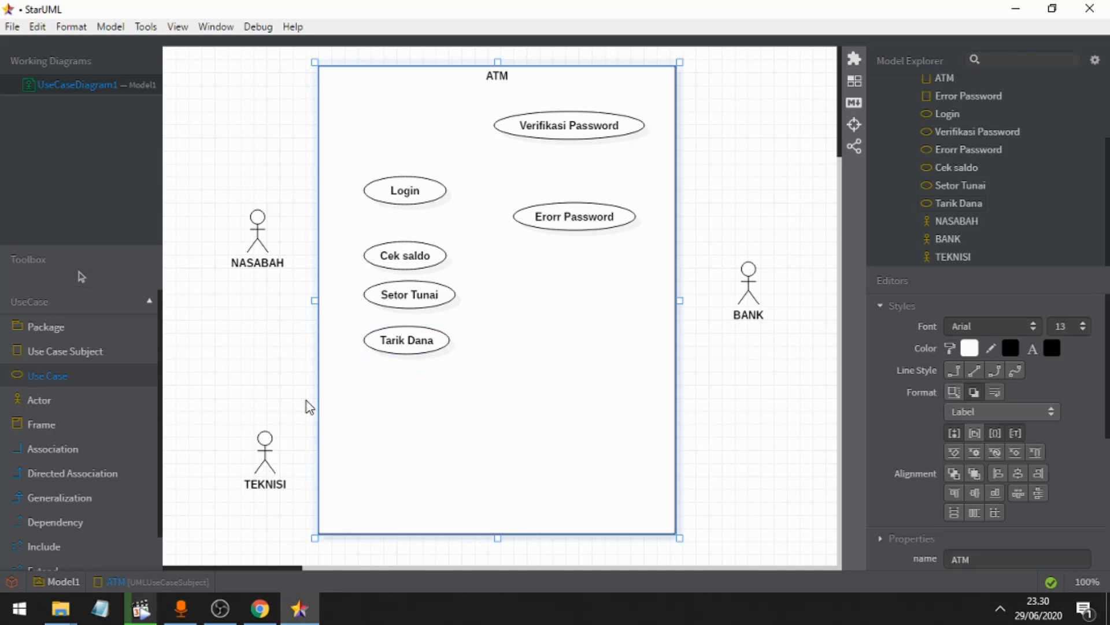
pyautogui.click(377, 370)
pyautogui.write('T')
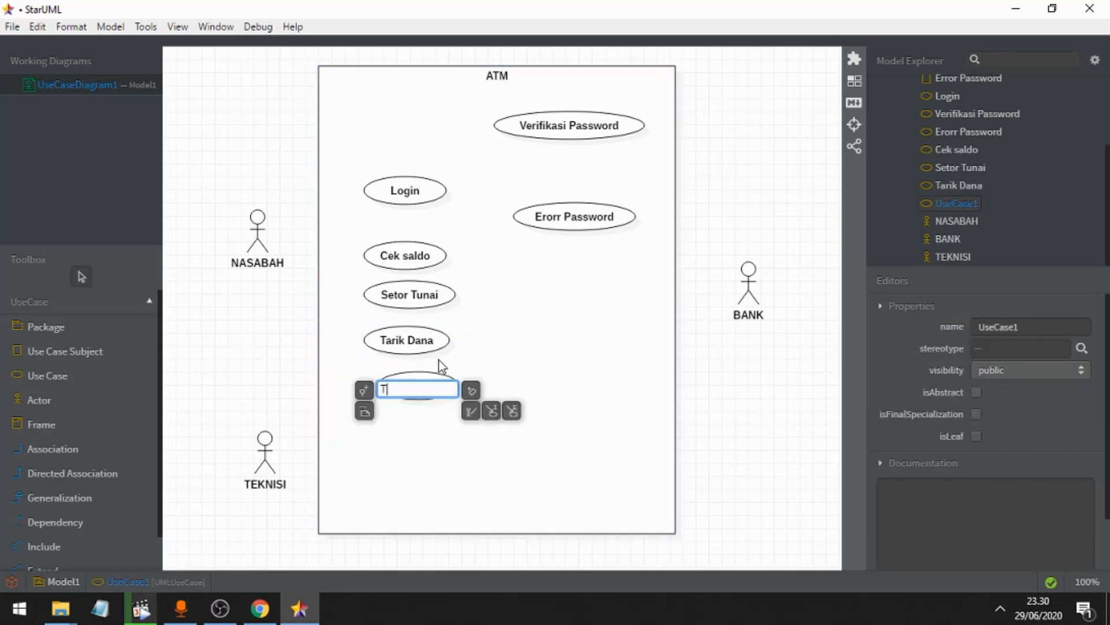
pyautogui.write('ranfer Dana')
pyautogui.click(452, 450)
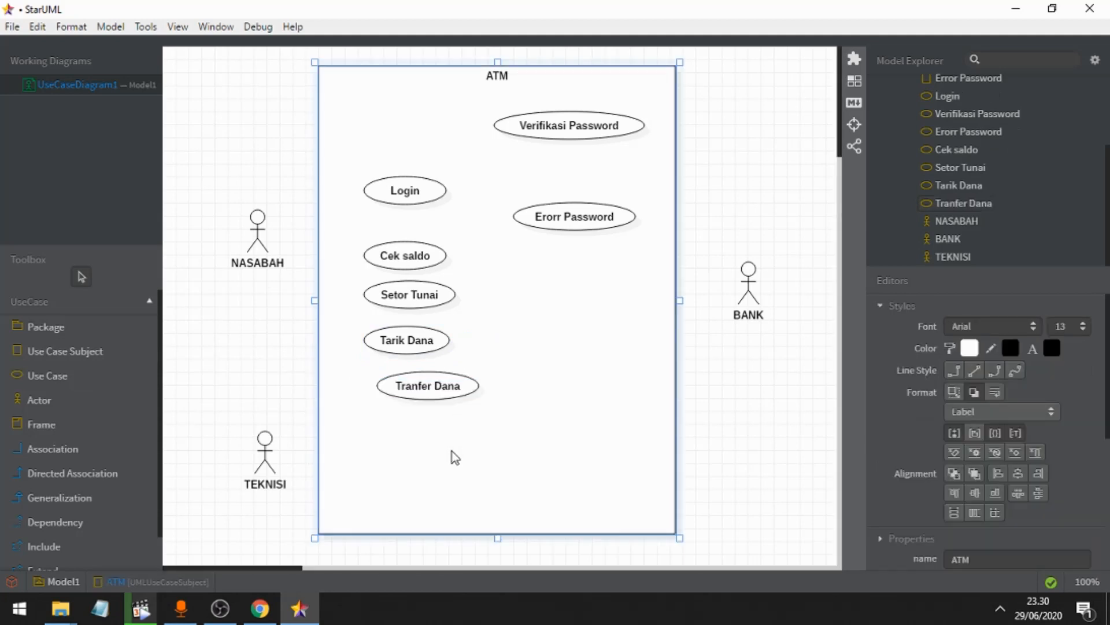
pyautogui.click(435, 390)
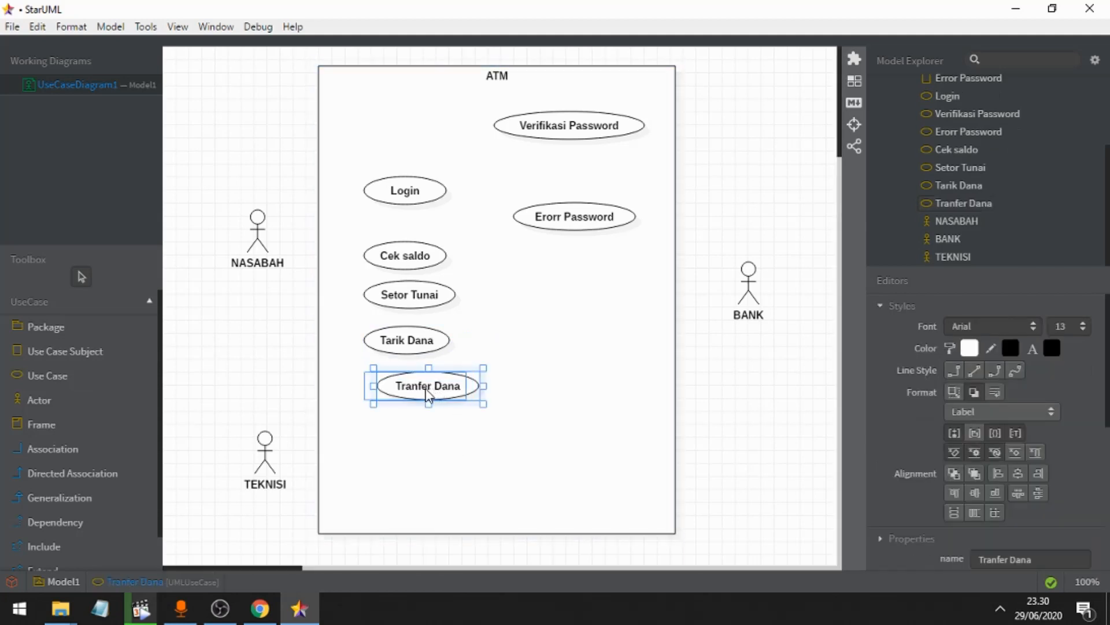
pyautogui.click(537, 383)
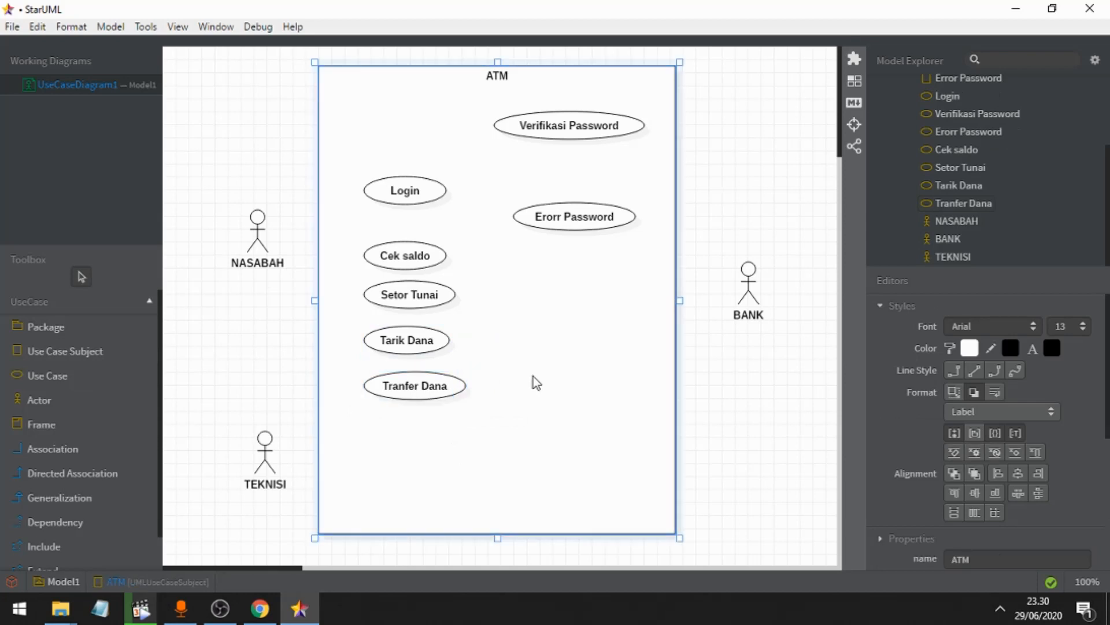
# Step: Add a use case named Bank Sama inside ATM, to the right of Tranfer Dana
pyautogui.click(71, 386)
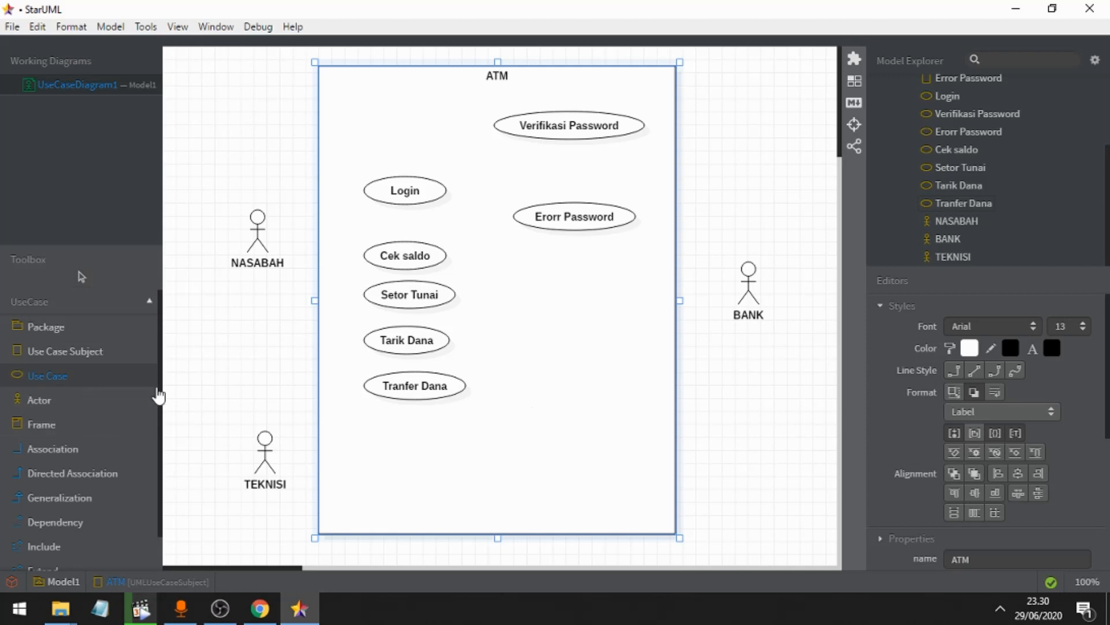
pyautogui.click(566, 369)
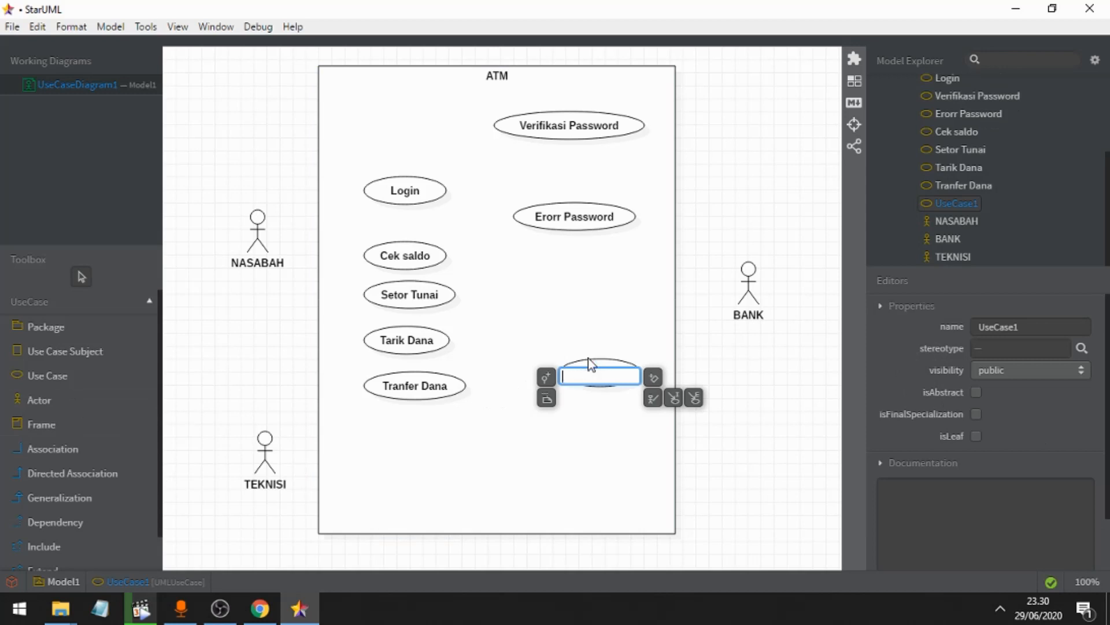
pyautogui.write('Sama')
pyautogui.click(589, 358)
# Step: Add another use case inside ATM below Bank Sama and begin its name with "Ba"
pyautogui.click(86, 382)
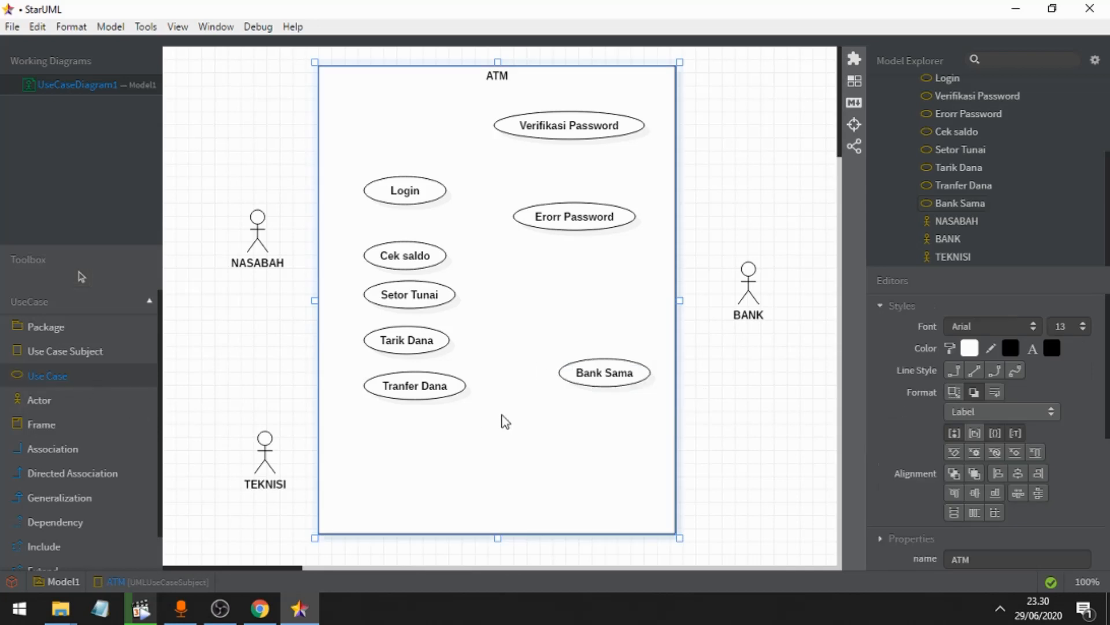
pyautogui.moveTo(542, 408); pyautogui.dragTo(613, 416)
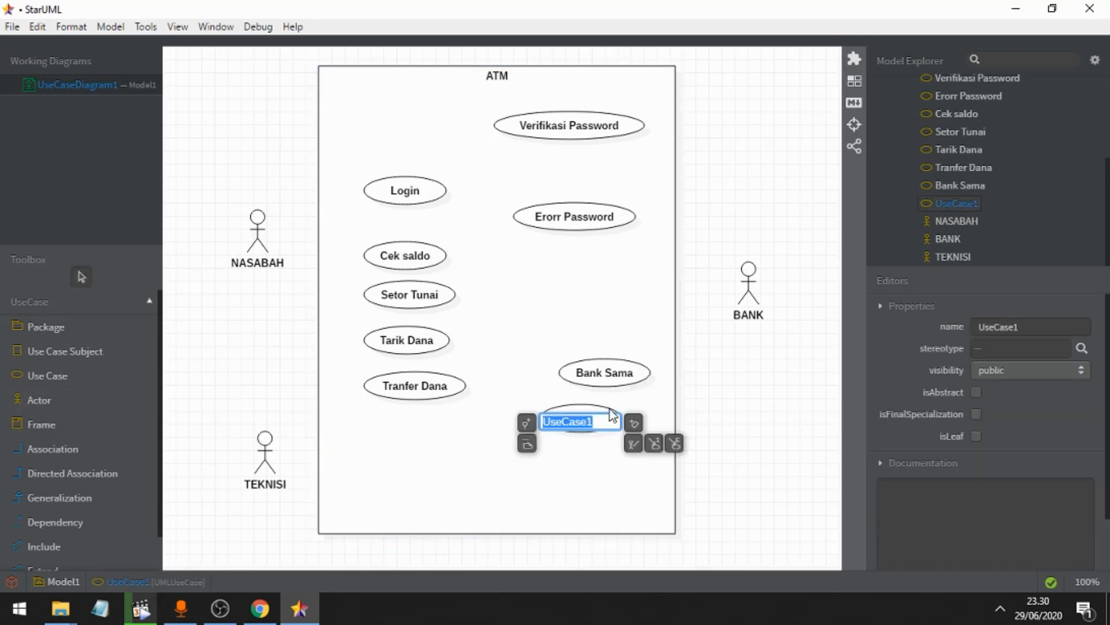
pyautogui.write('Pul')
pyautogui.press('BackSpace')
pyautogui.write('l')
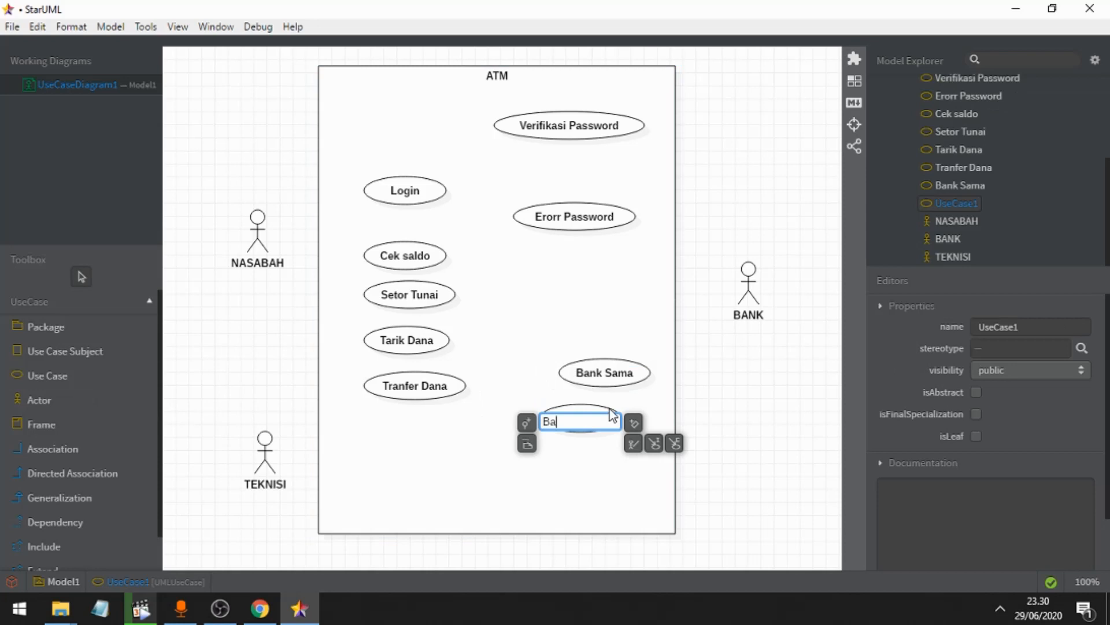